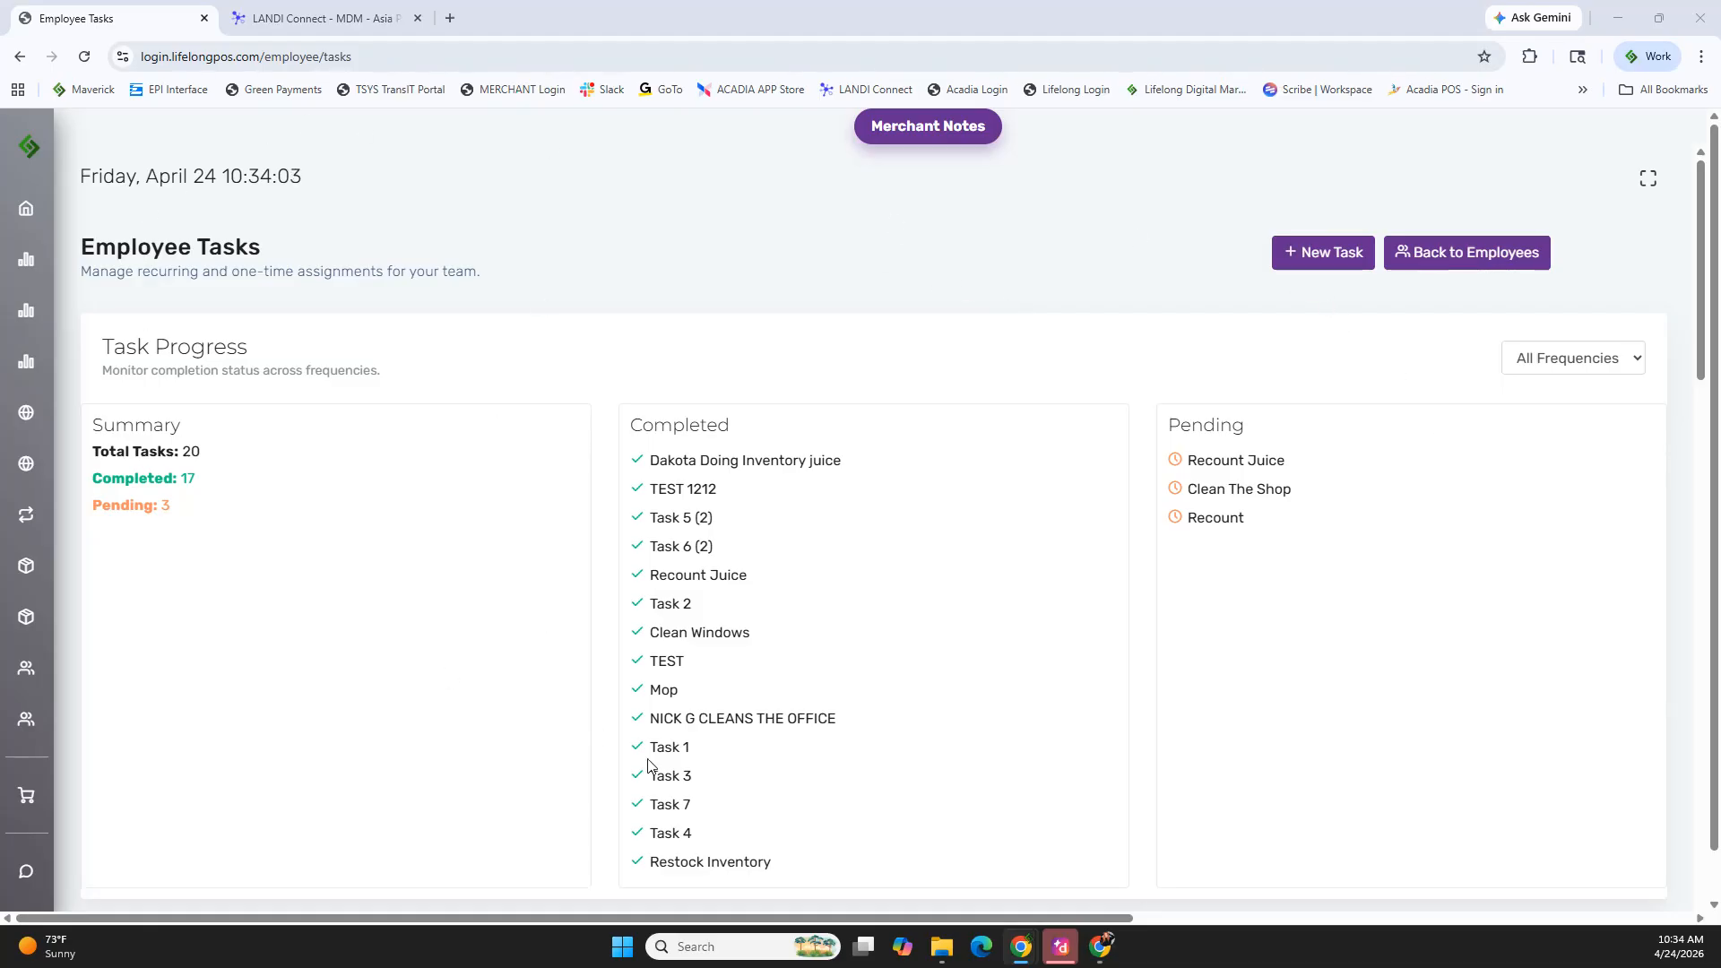
Open the Employee Tasks page from the Employees section.
{"action": "mouse_move", "coordinate": [43, 139]}
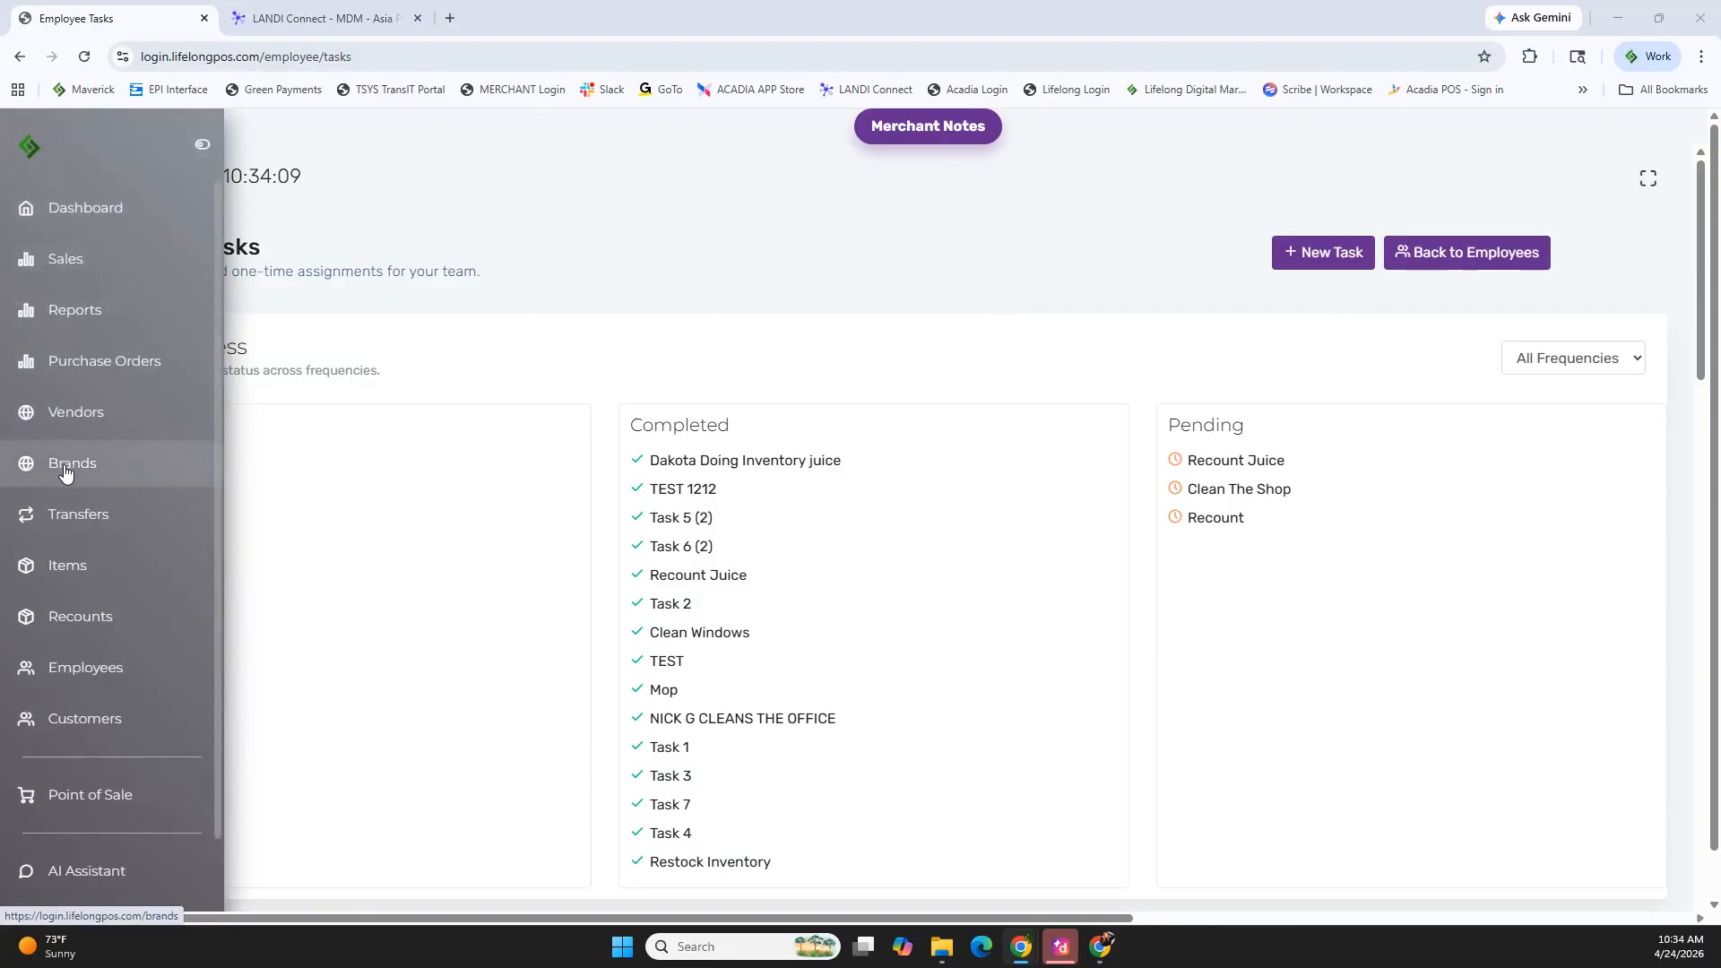
{"action": "left_click", "coordinate": [71, 672]}
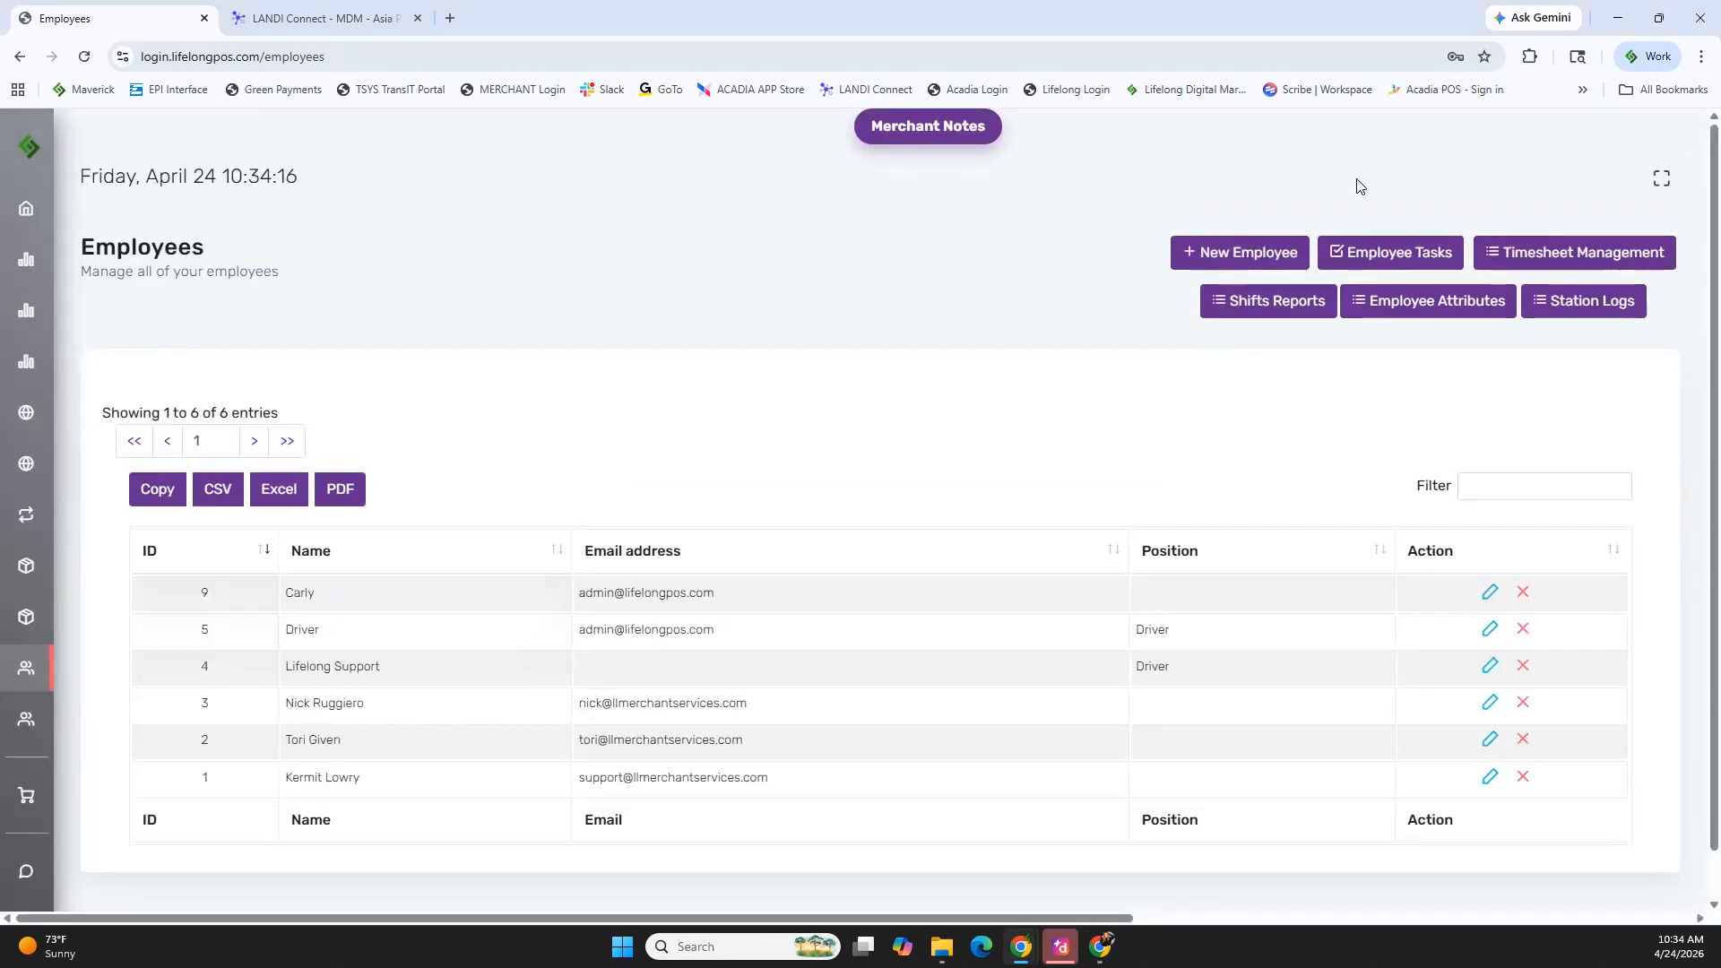
{"action": "left_click", "coordinate": [1386, 255]}
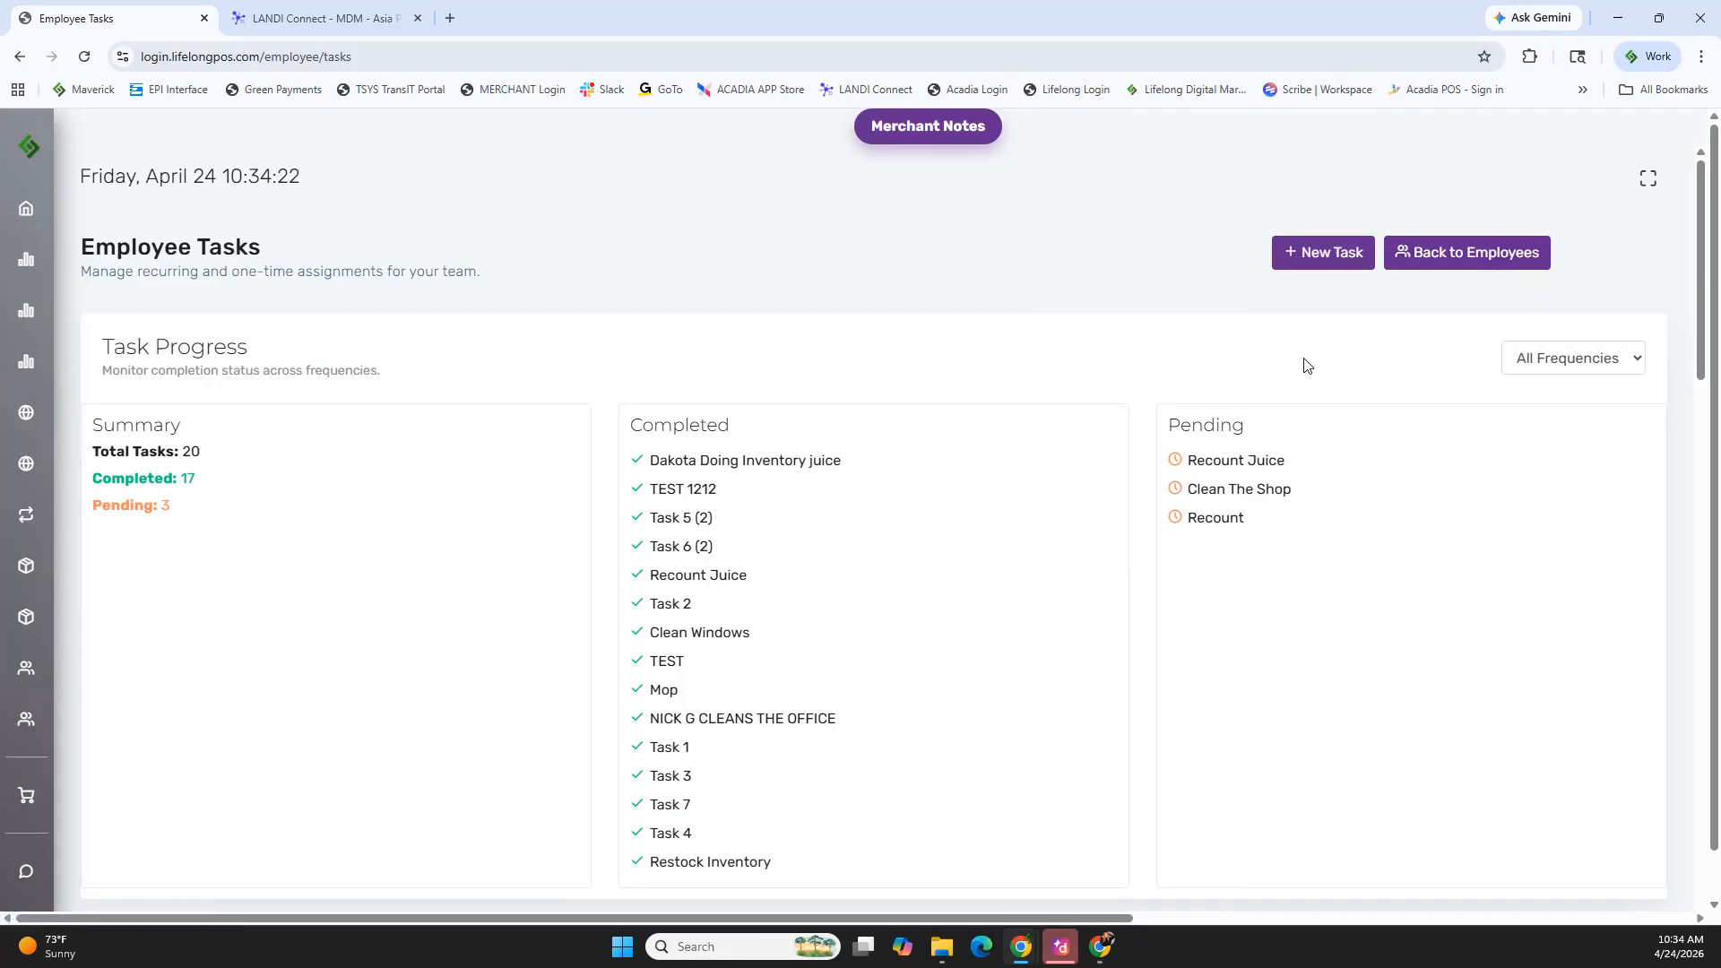
Start a new task with the type Recount and 60ml as the category to recount.
{"action": "left_click", "coordinate": [1313, 258]}
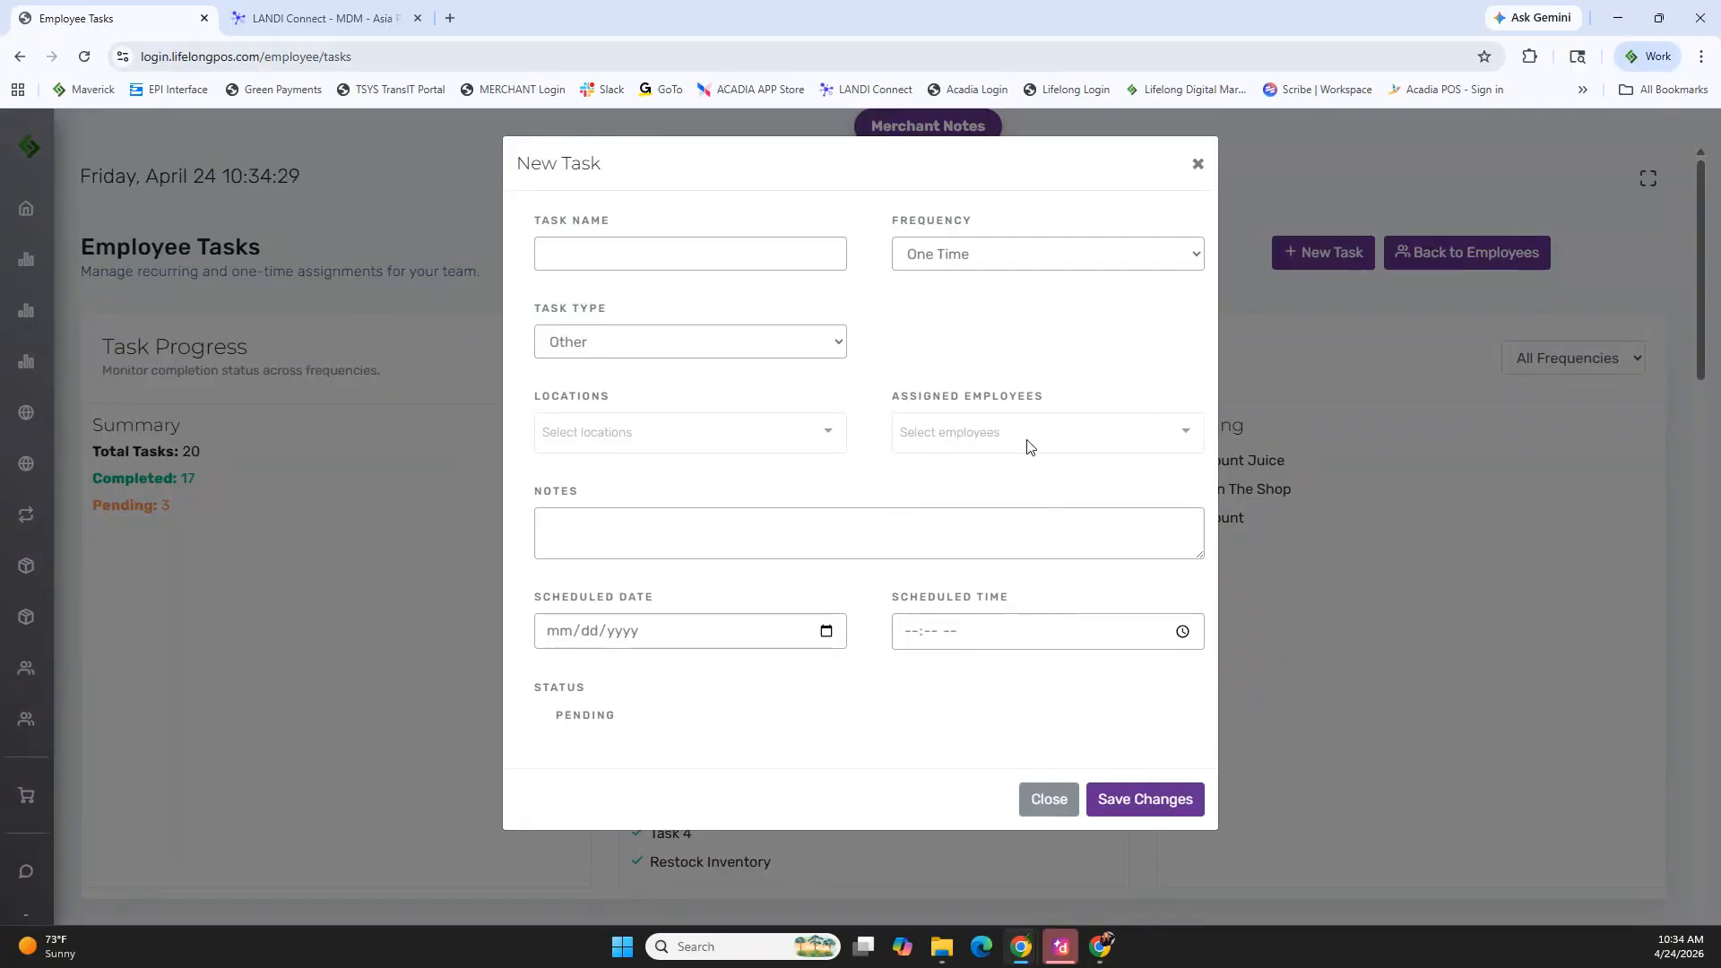
{"action": "left_click", "coordinate": [838, 346]}
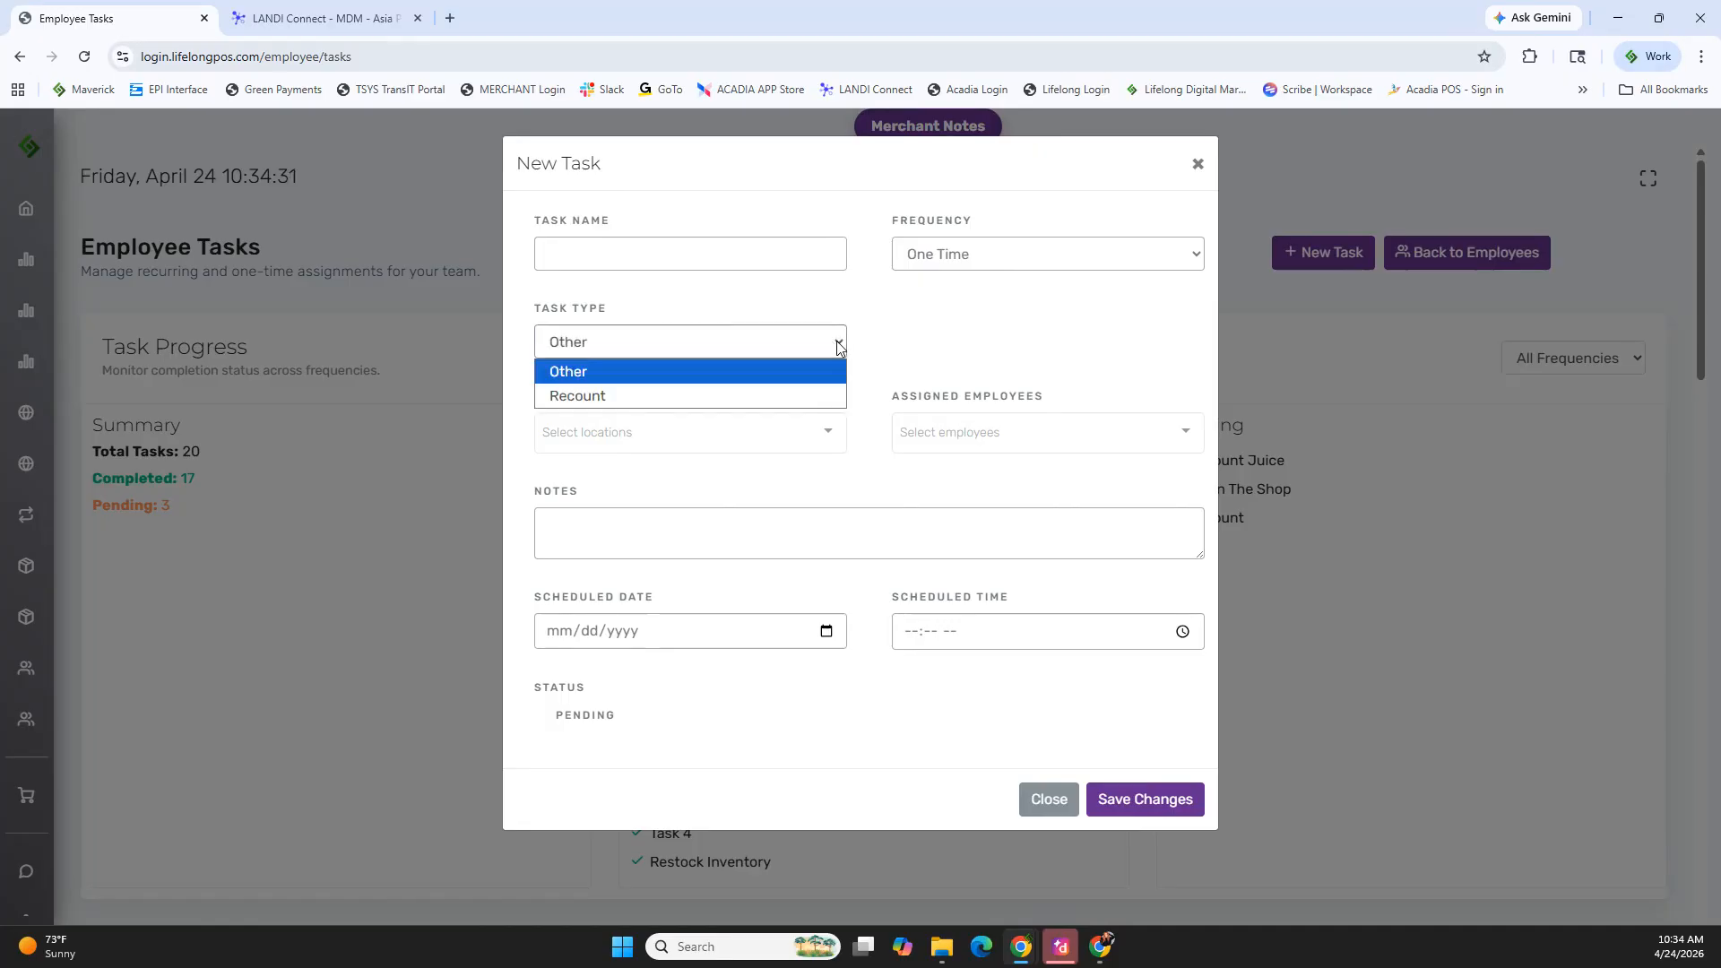
{"action": "left_click", "coordinate": [600, 395]}
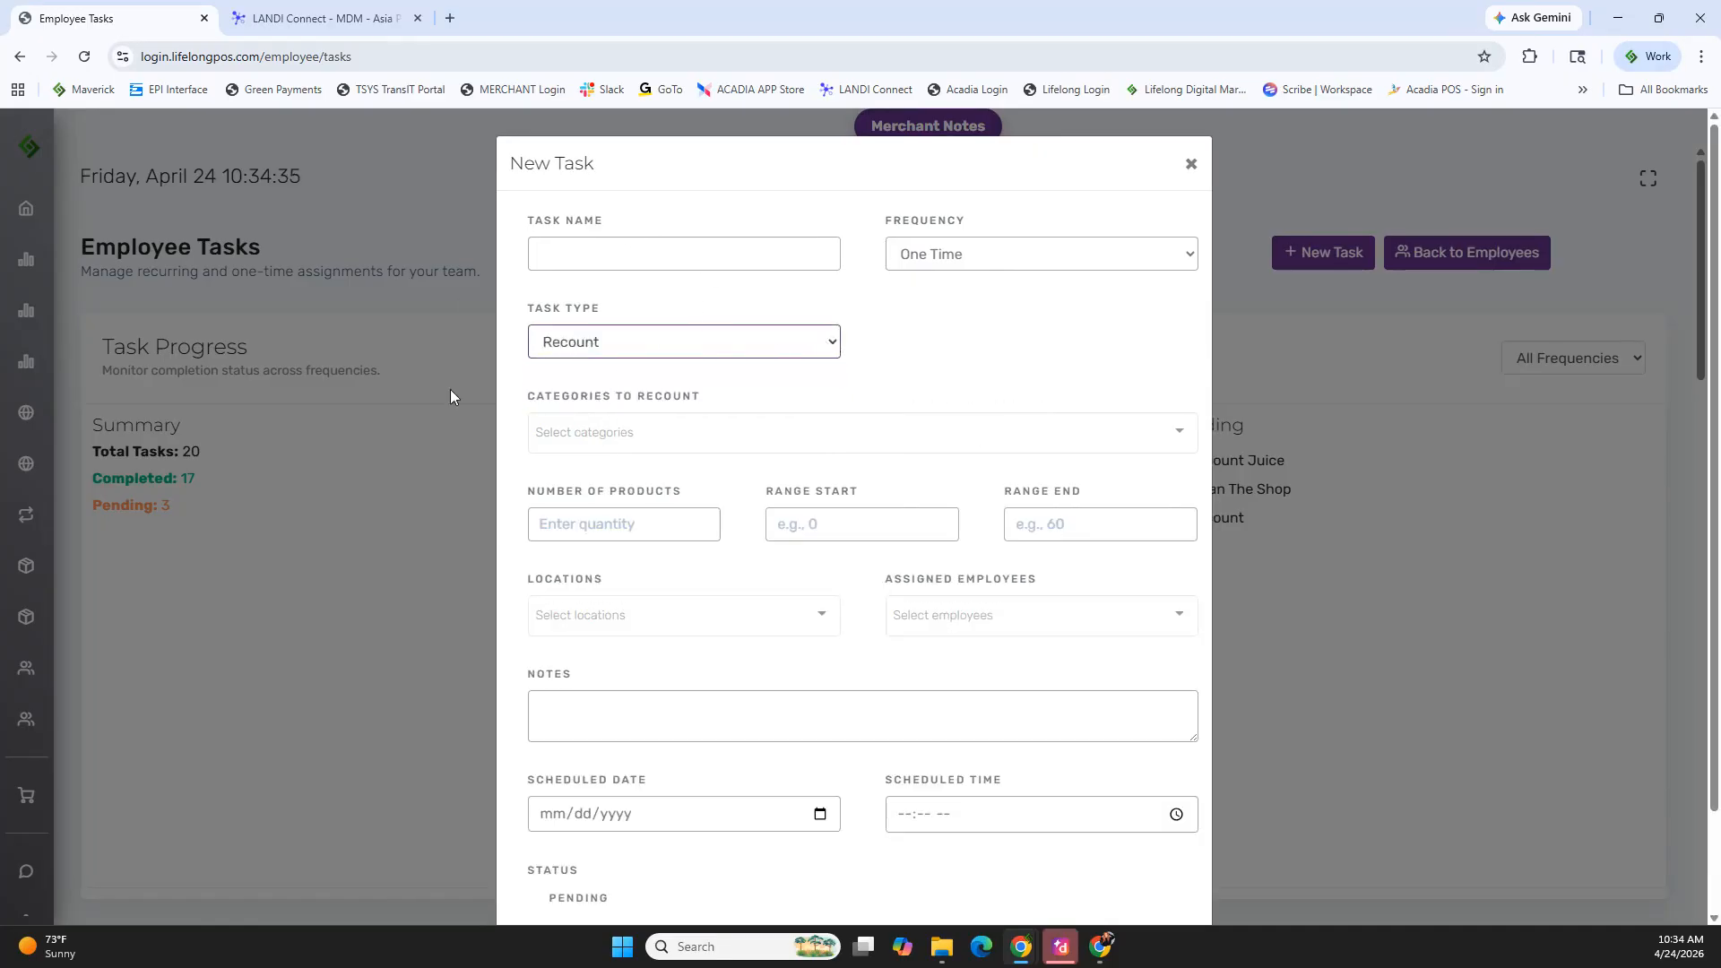
{"action": "left_click", "coordinate": [737, 430]}
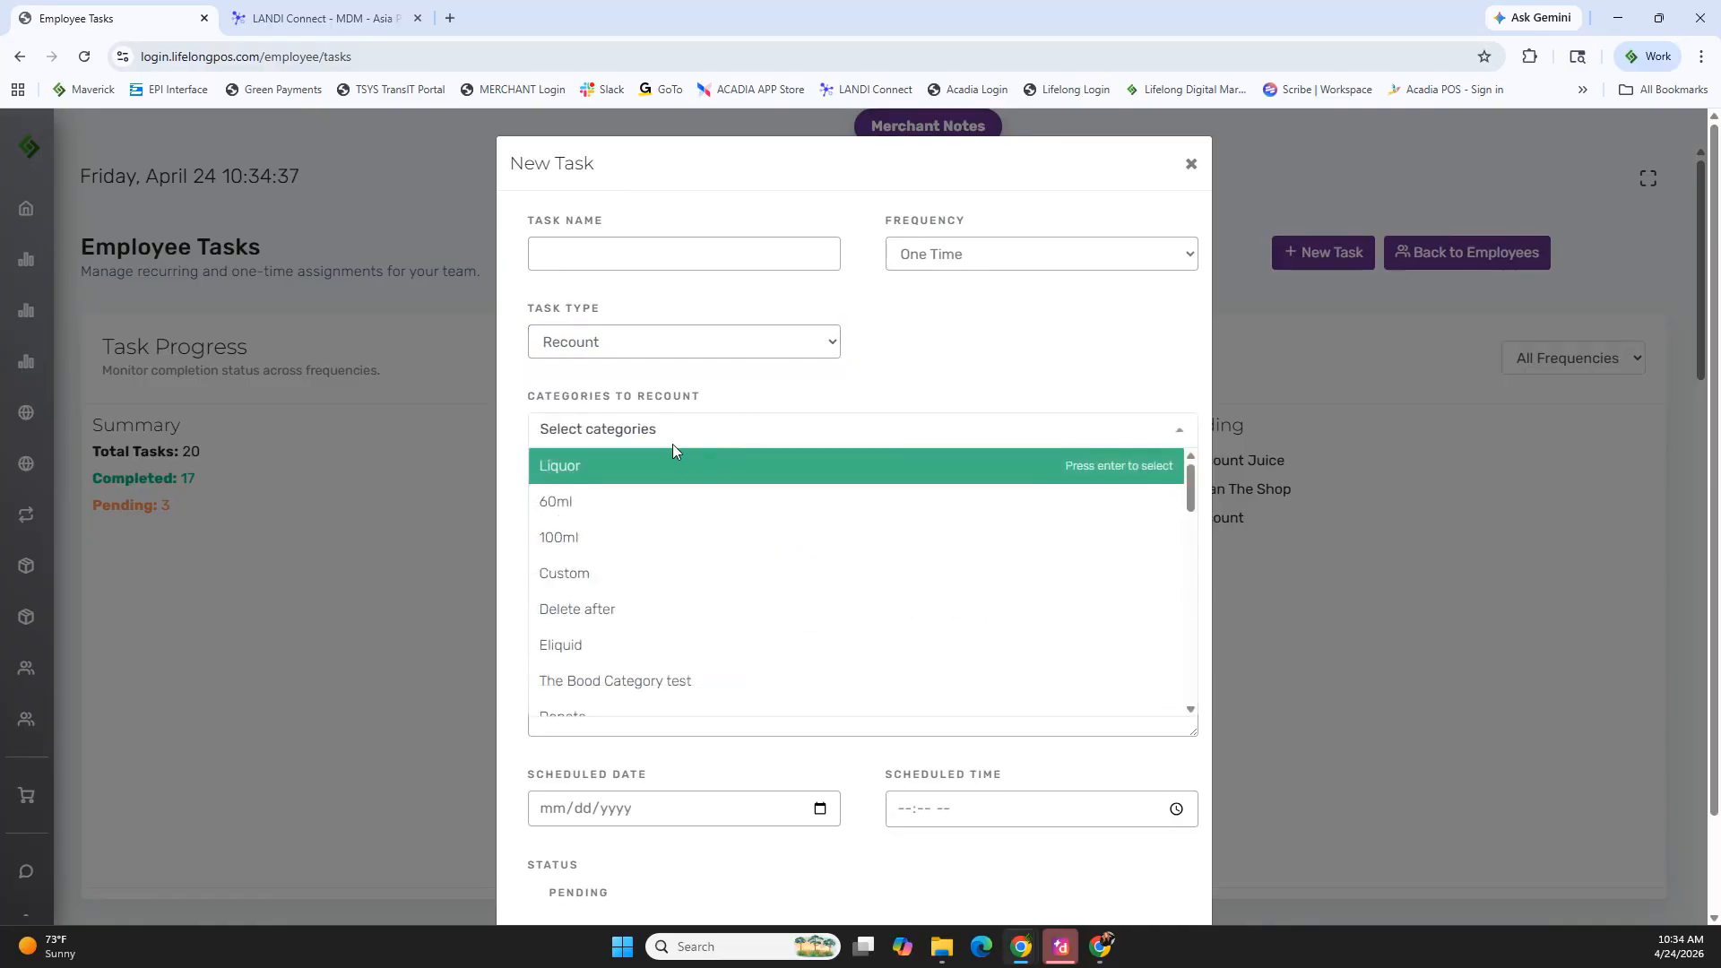
{"action": "left_click", "coordinate": [683, 509]}
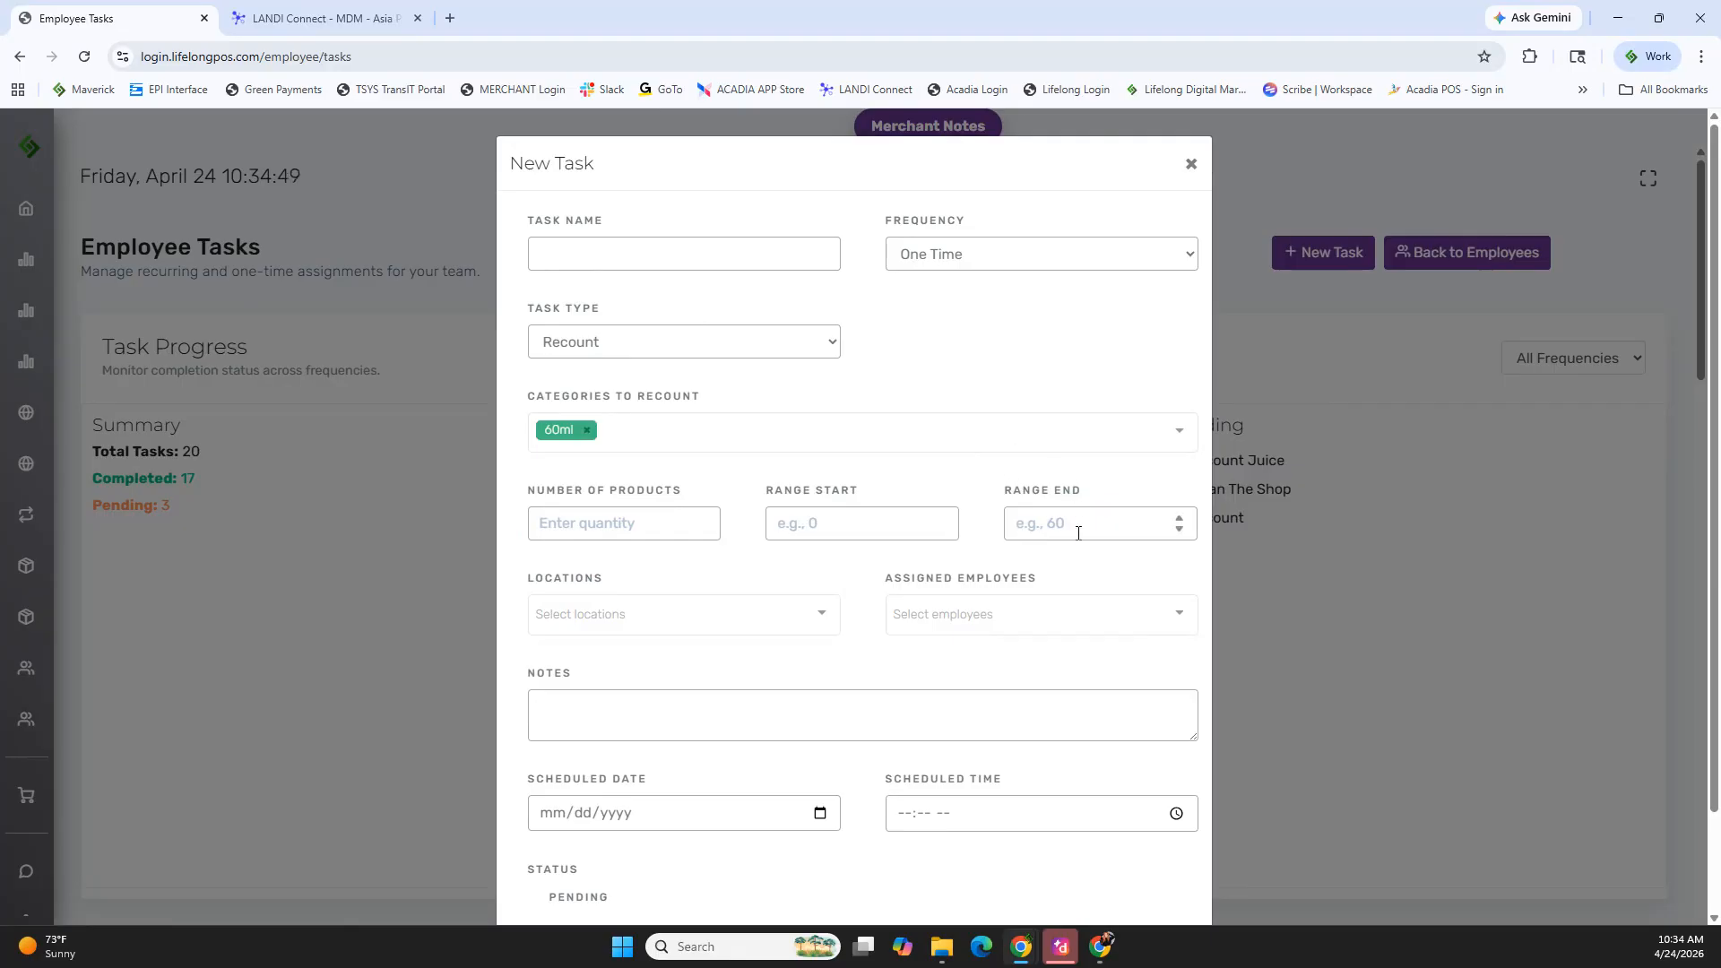
Examine the new task form's location, assigned employee, notes, scheduled date and scheduled time options, and close the form without saving.
{"action": "scroll", "coordinate": [923, 461], "scroll_direction": "down", "scroll_amount": 2}
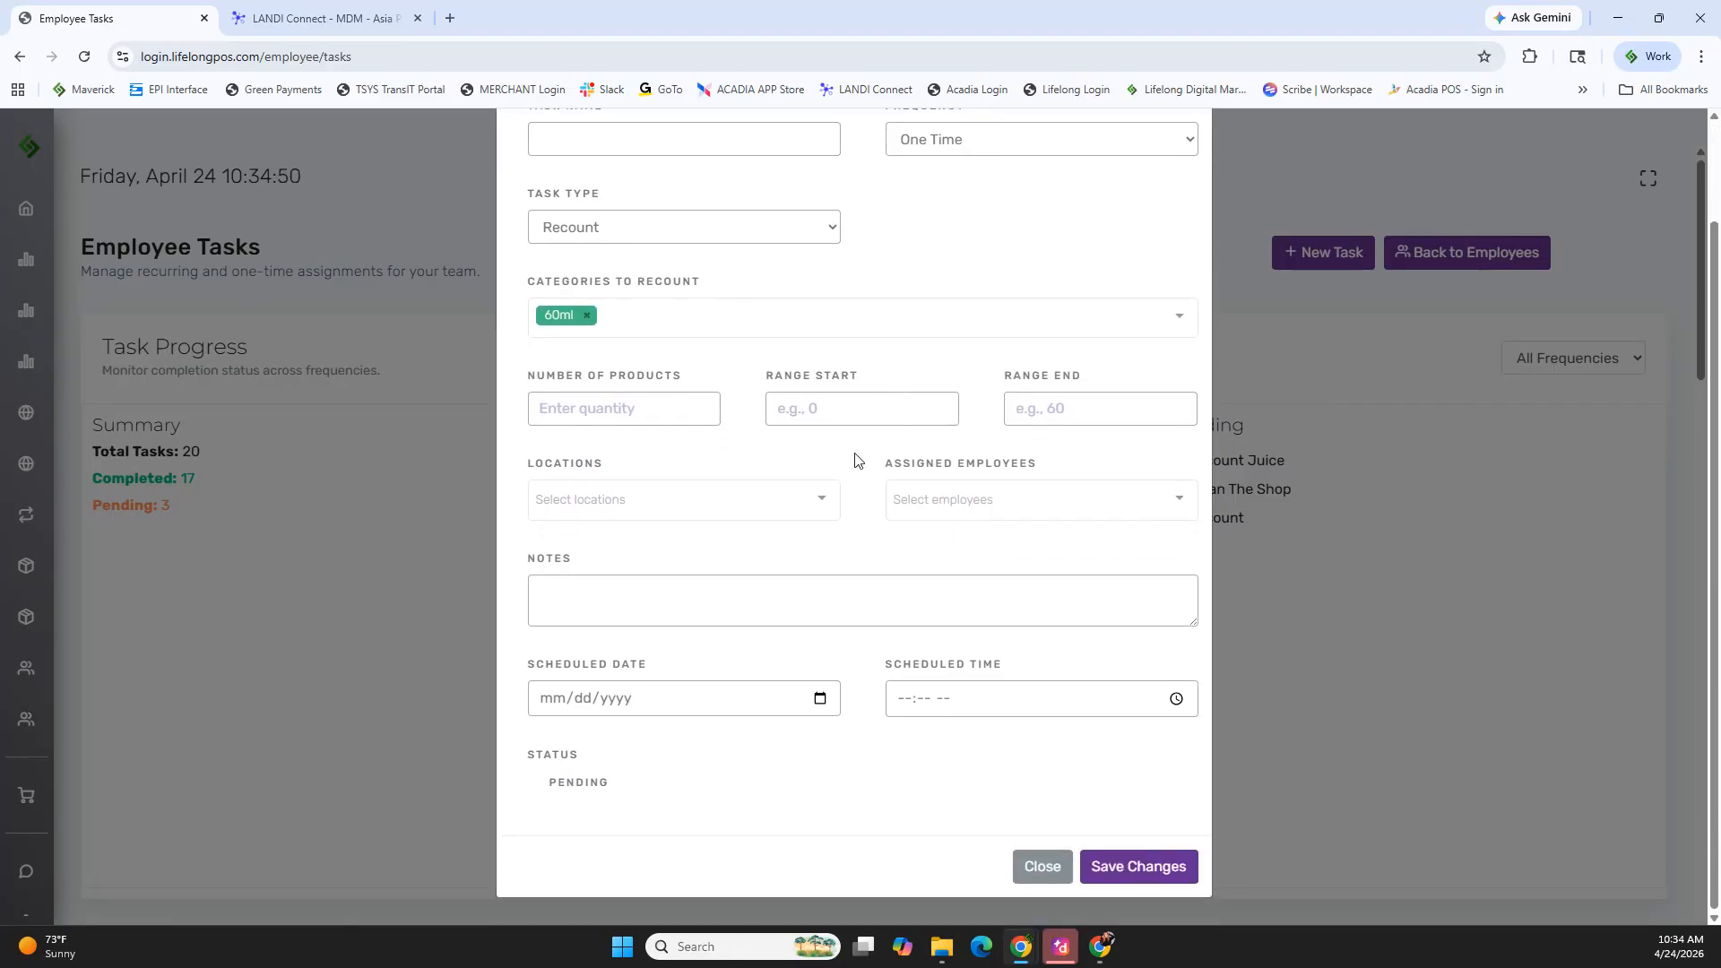
{"action": "left_click", "coordinate": [827, 498]}
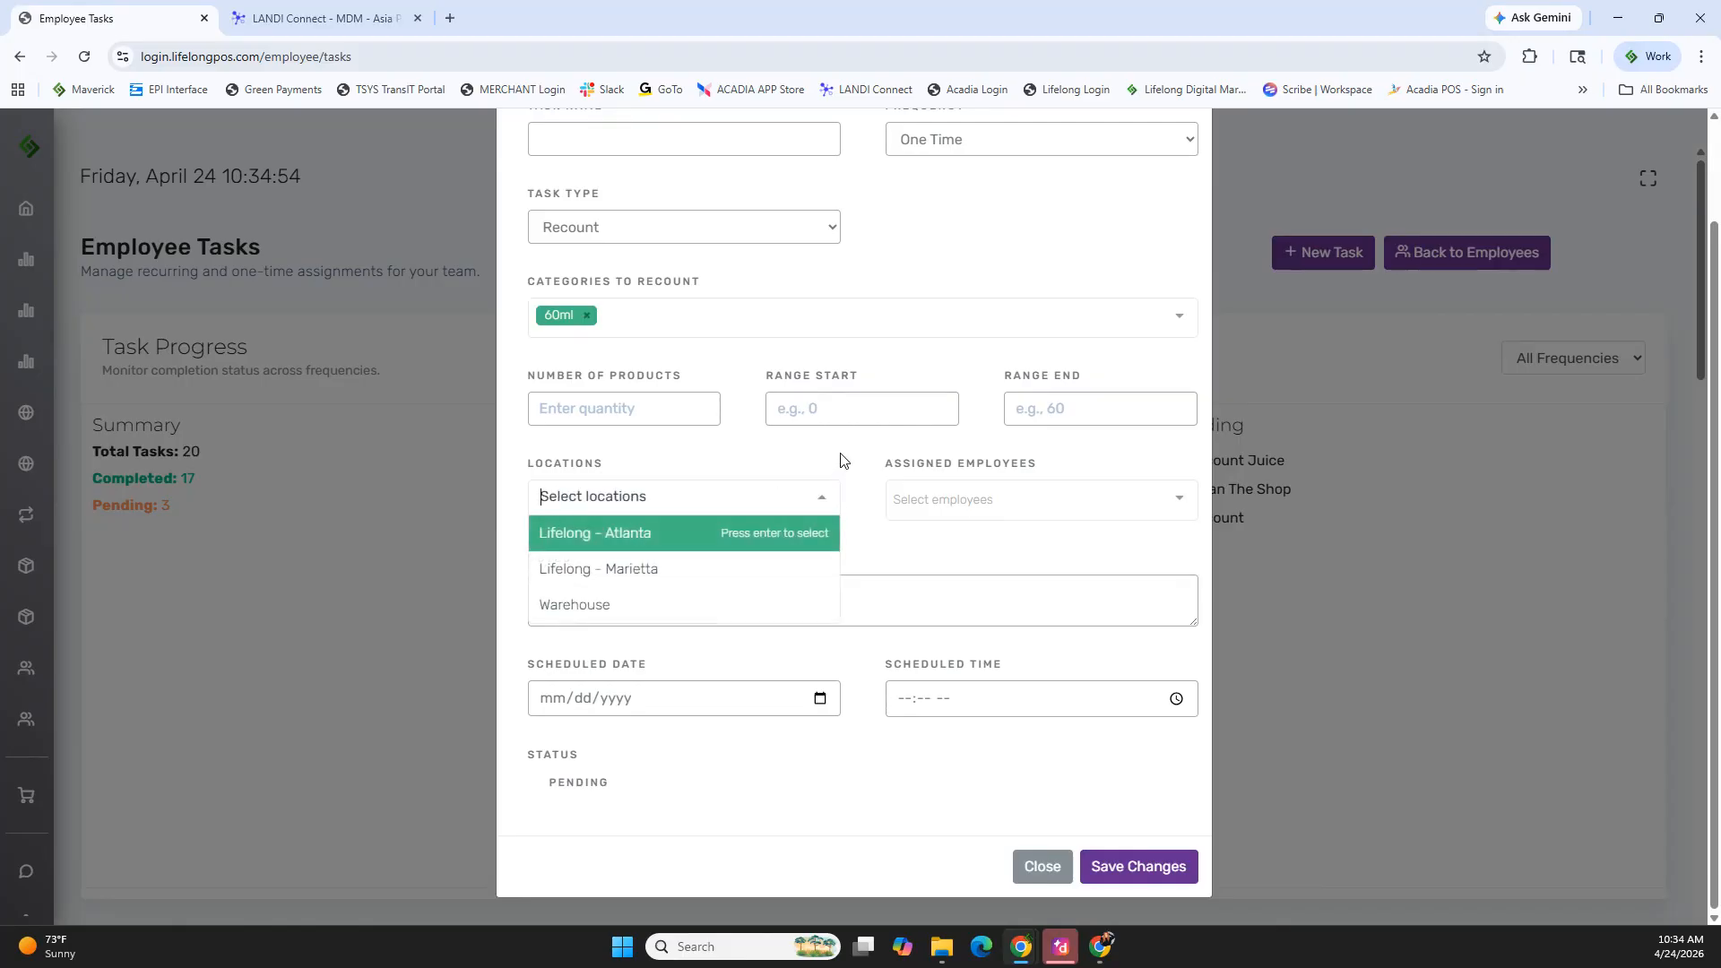
{"action": "left_click", "coordinate": [841, 459]}
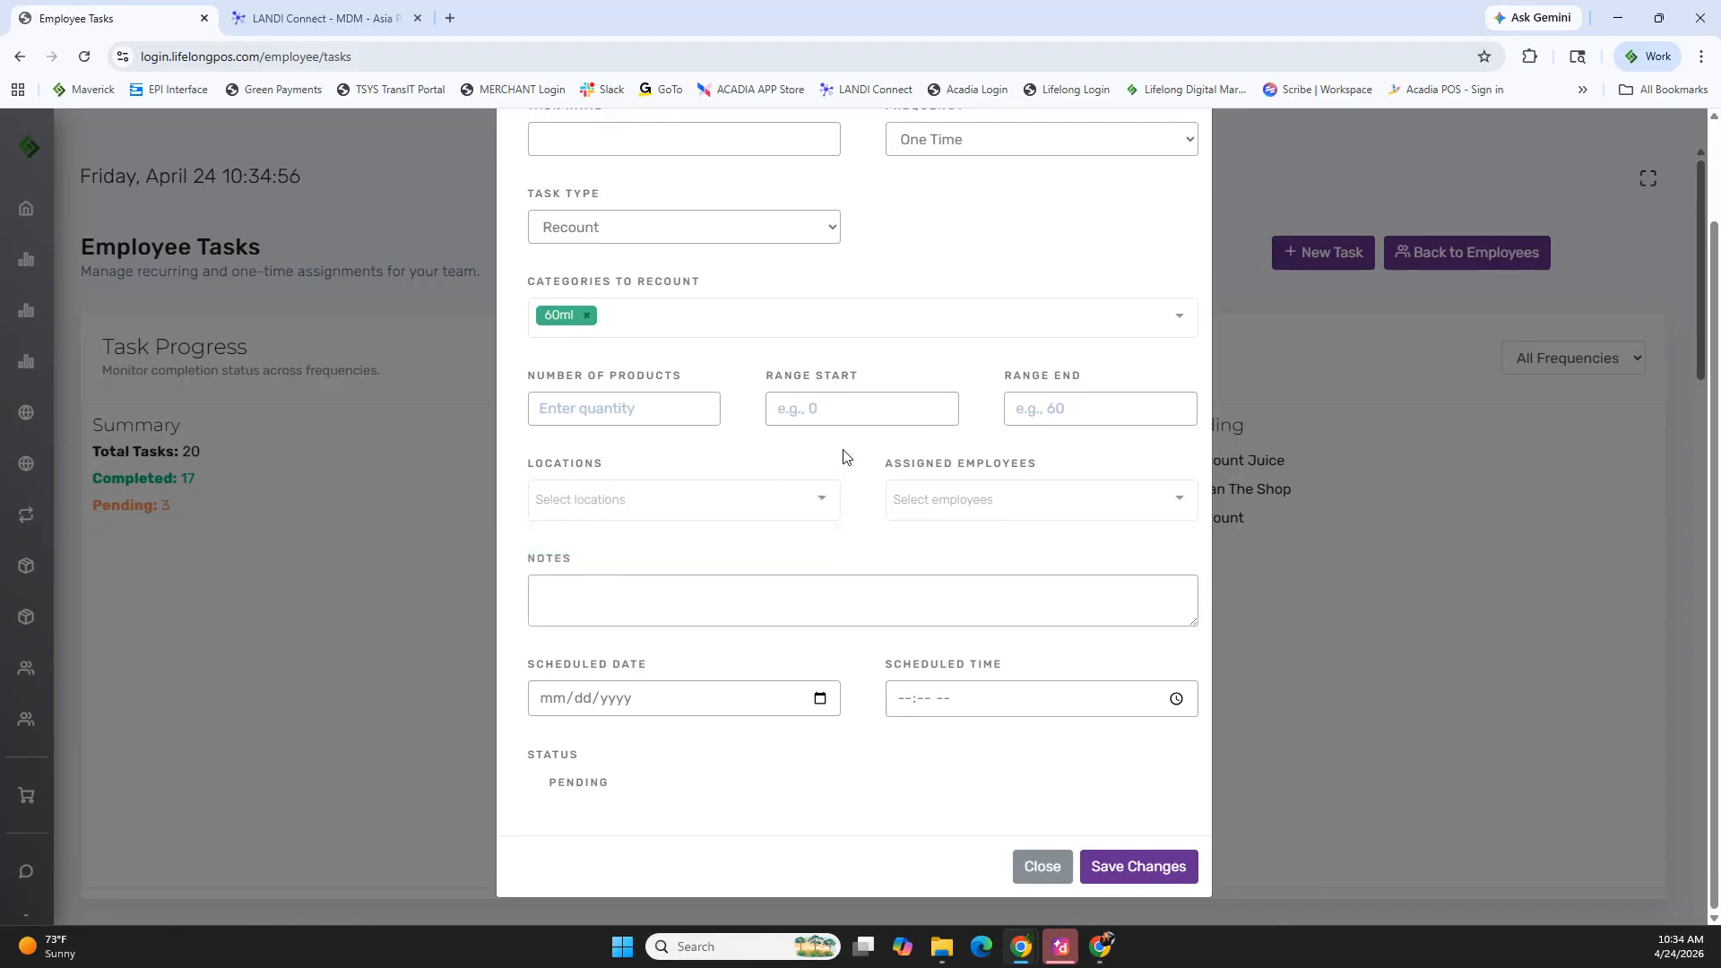
{"action": "left_click", "coordinate": [1176, 501]}
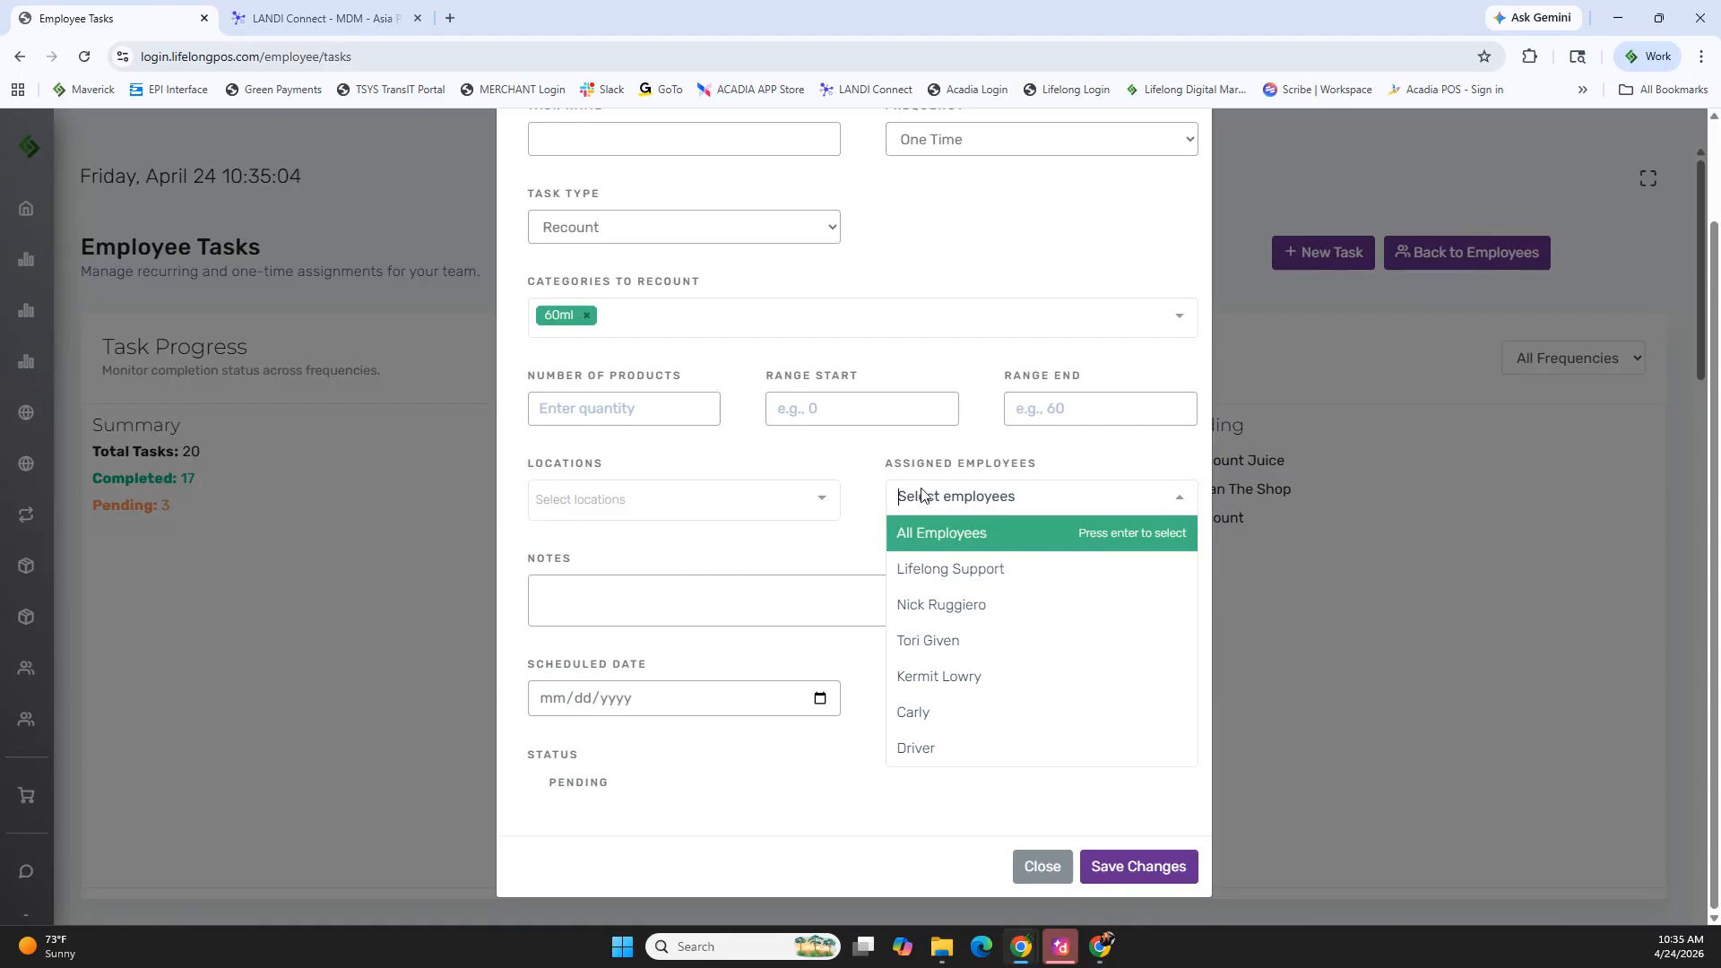
{"action": "left_click", "coordinate": [875, 443]}
{"action": "left_click", "coordinate": [602, 585]}
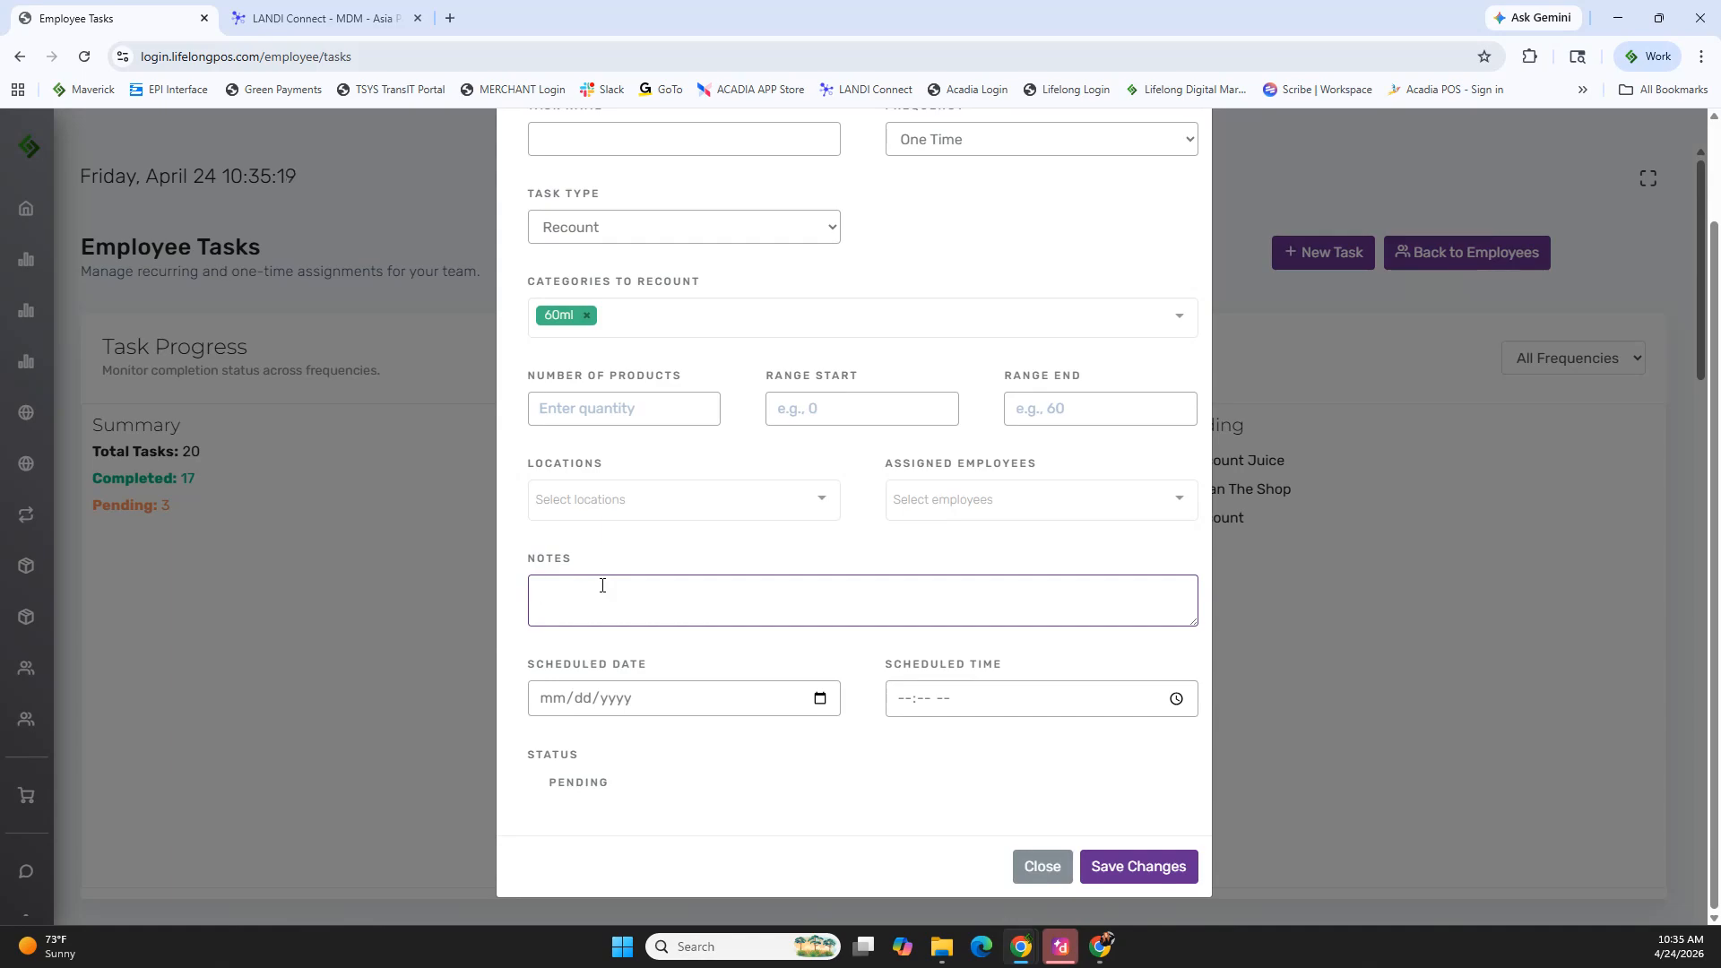
{"action": "left_click", "coordinate": [818, 699]}
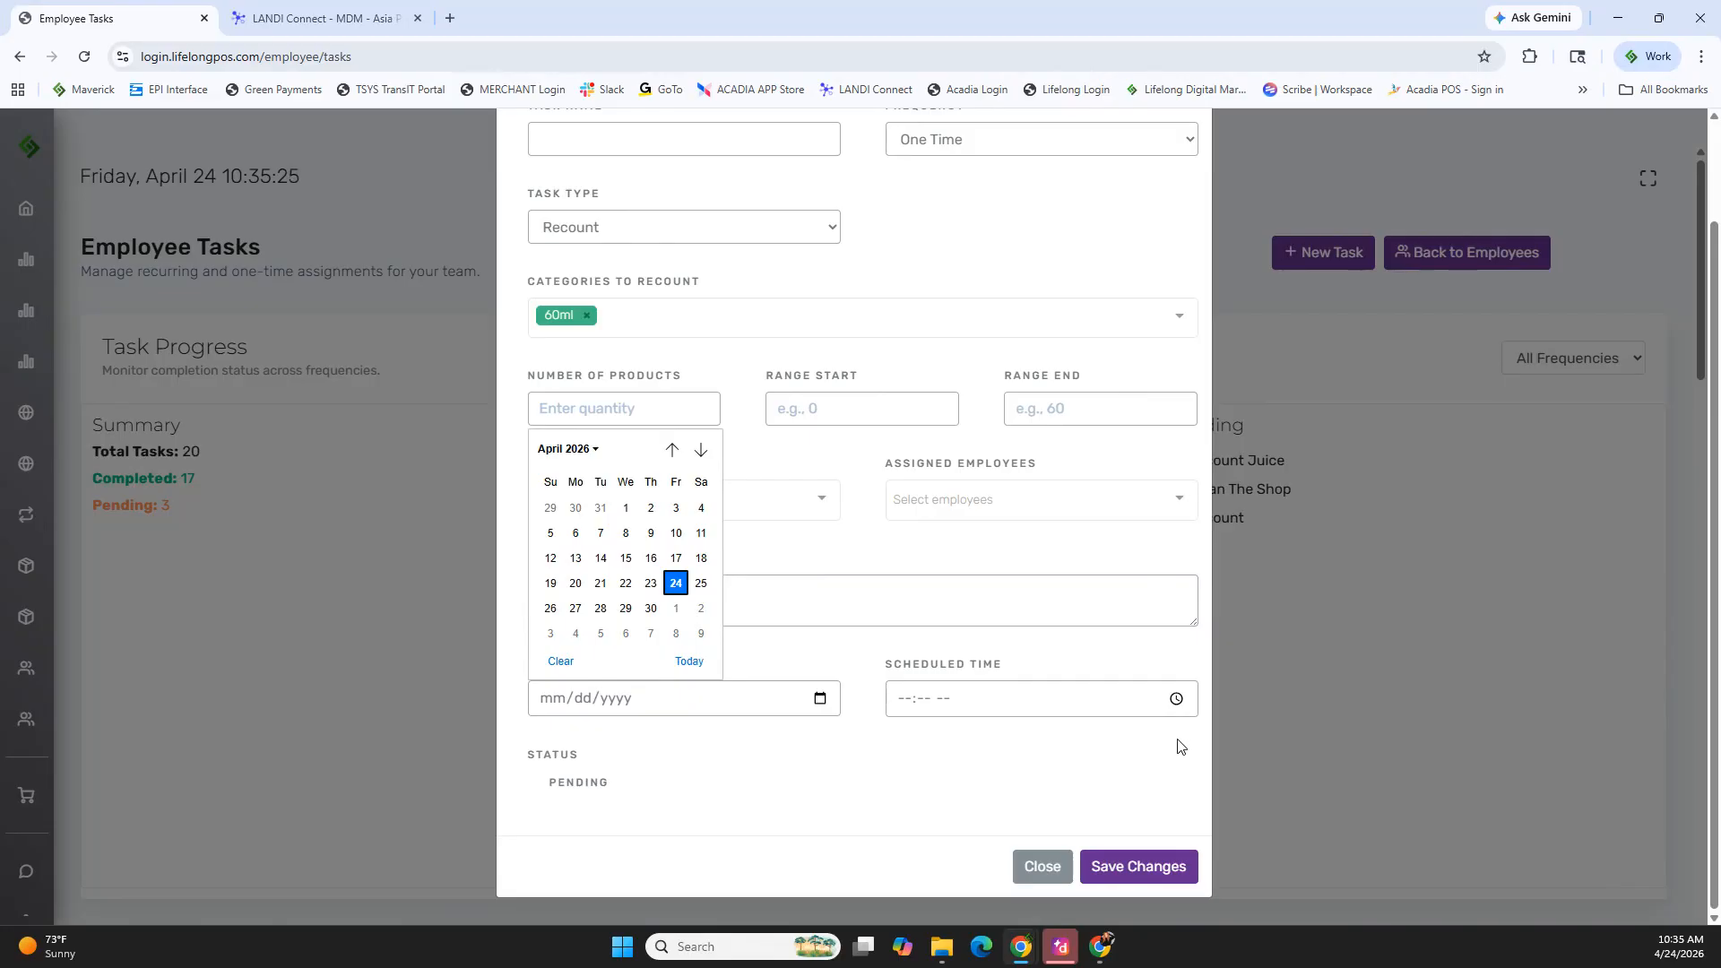
{"action": "left_click", "coordinate": [1175, 698]}
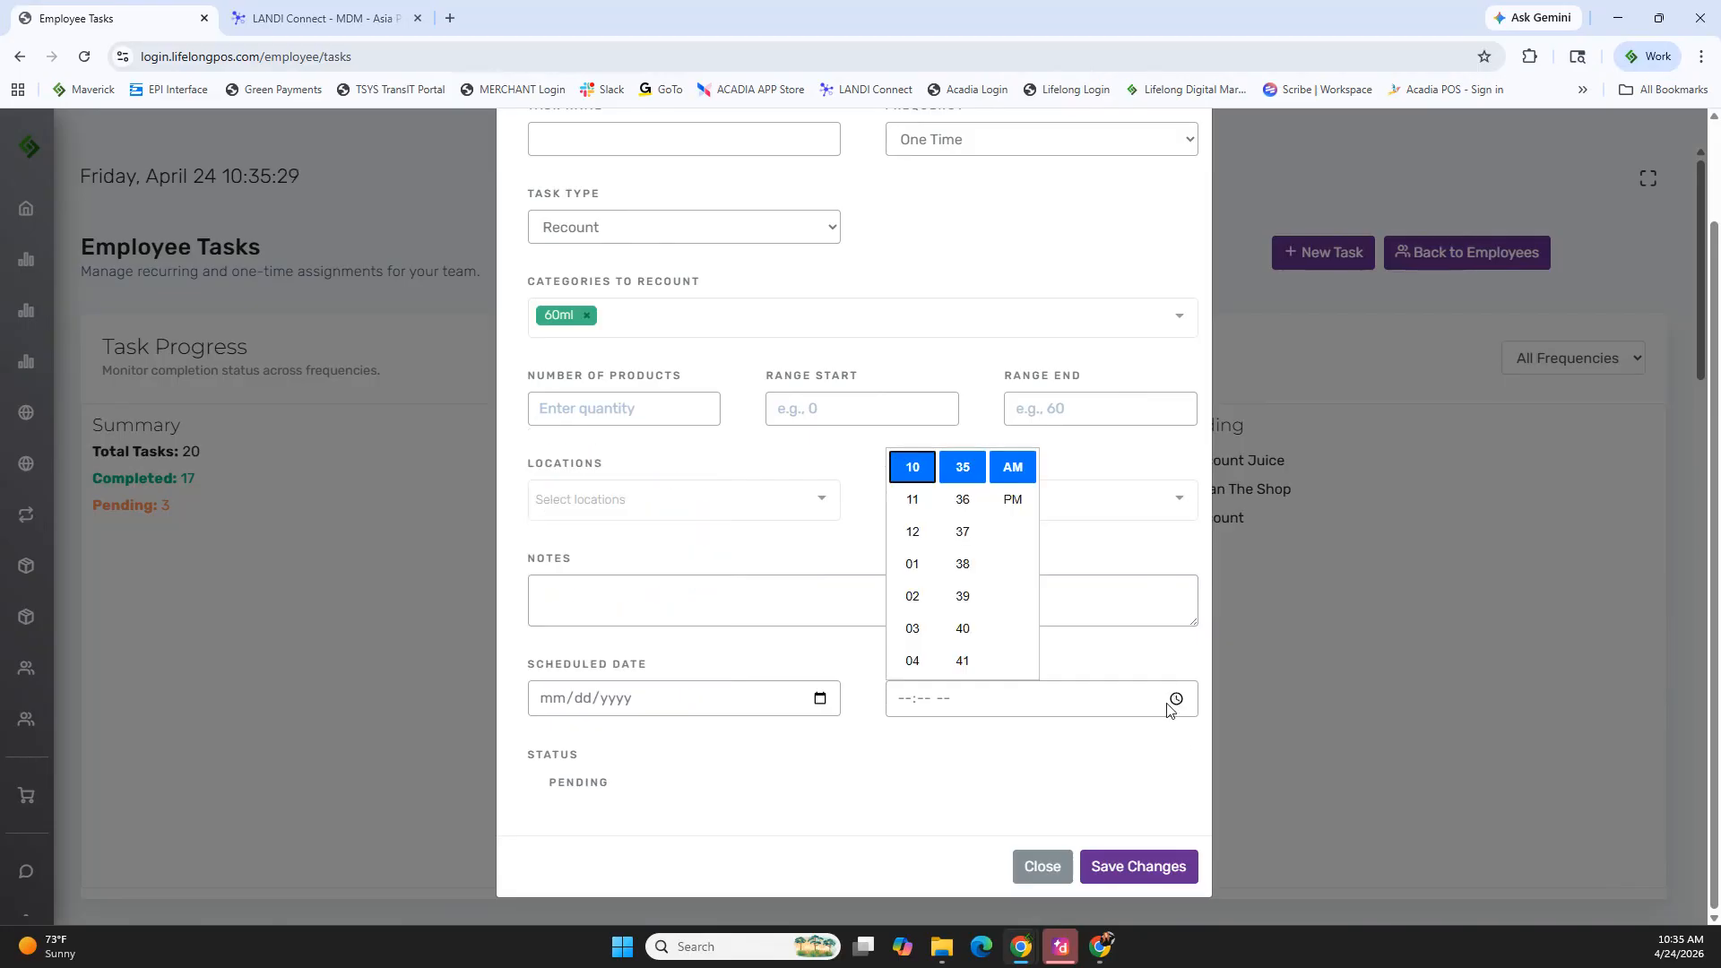
{"action": "left_click", "coordinate": [793, 785]}
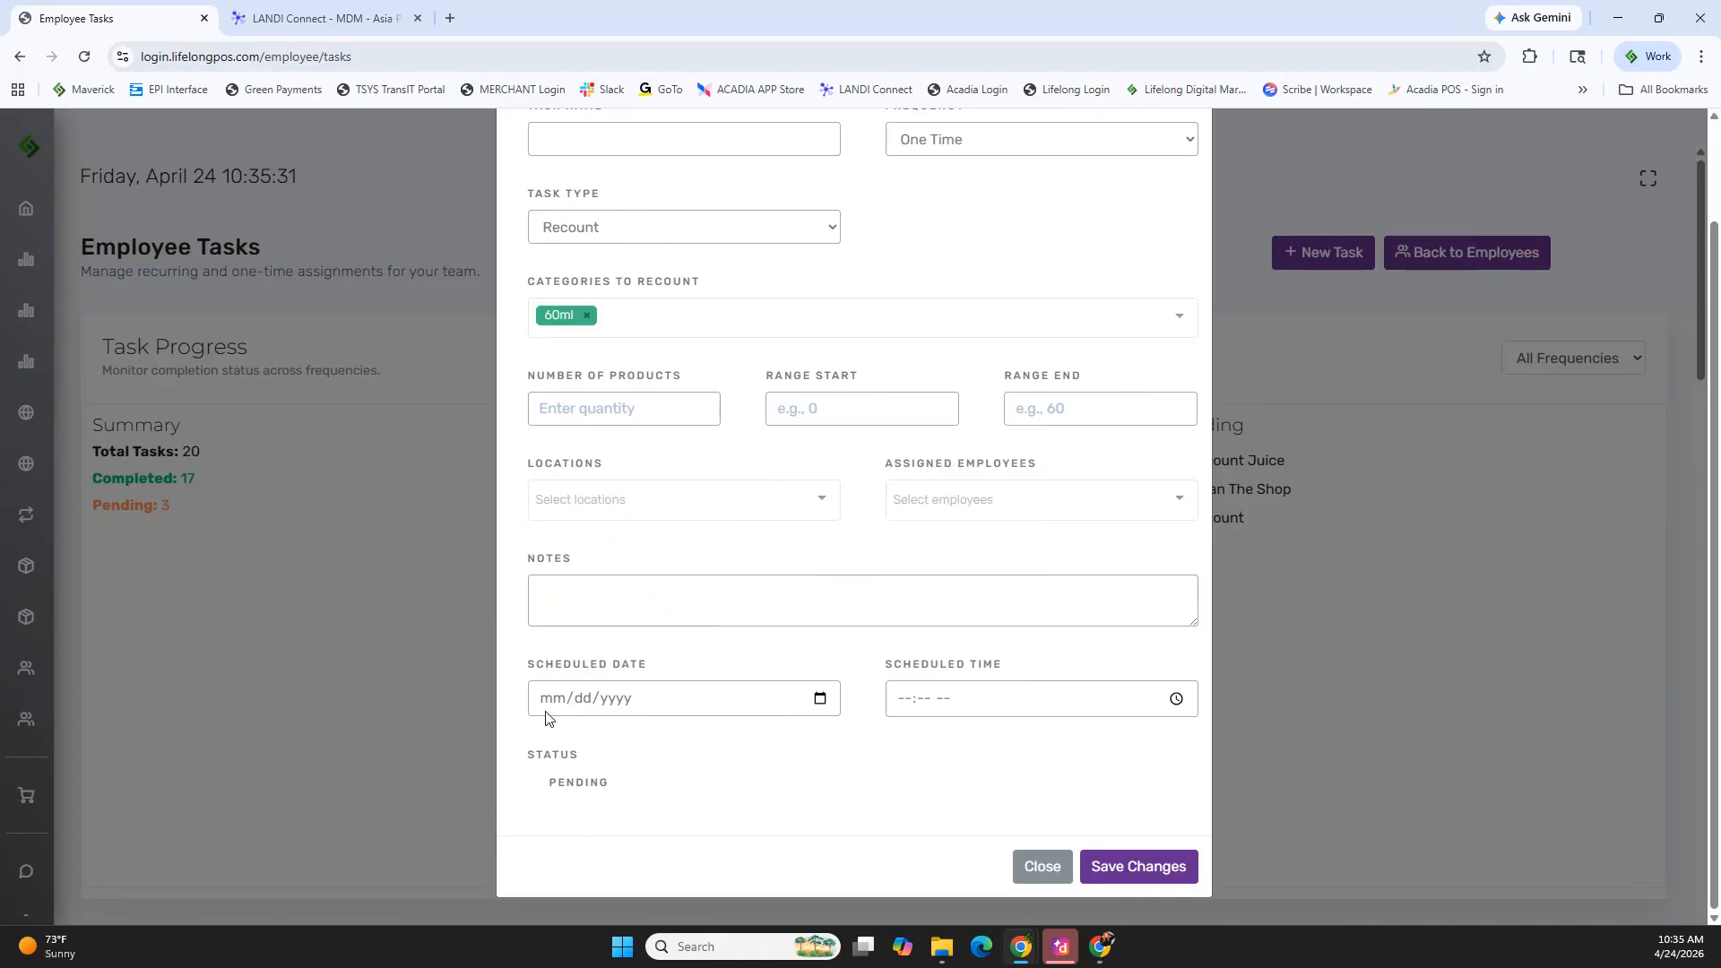
{"action": "left_click", "coordinate": [1425, 666]}
Switch to the LANDI Connect remote control session and sign in to the point of sale with the employee PIN.
{"action": "scroll", "coordinate": [956, 439], "scroll_direction": "down", "scroll_amount": 3}
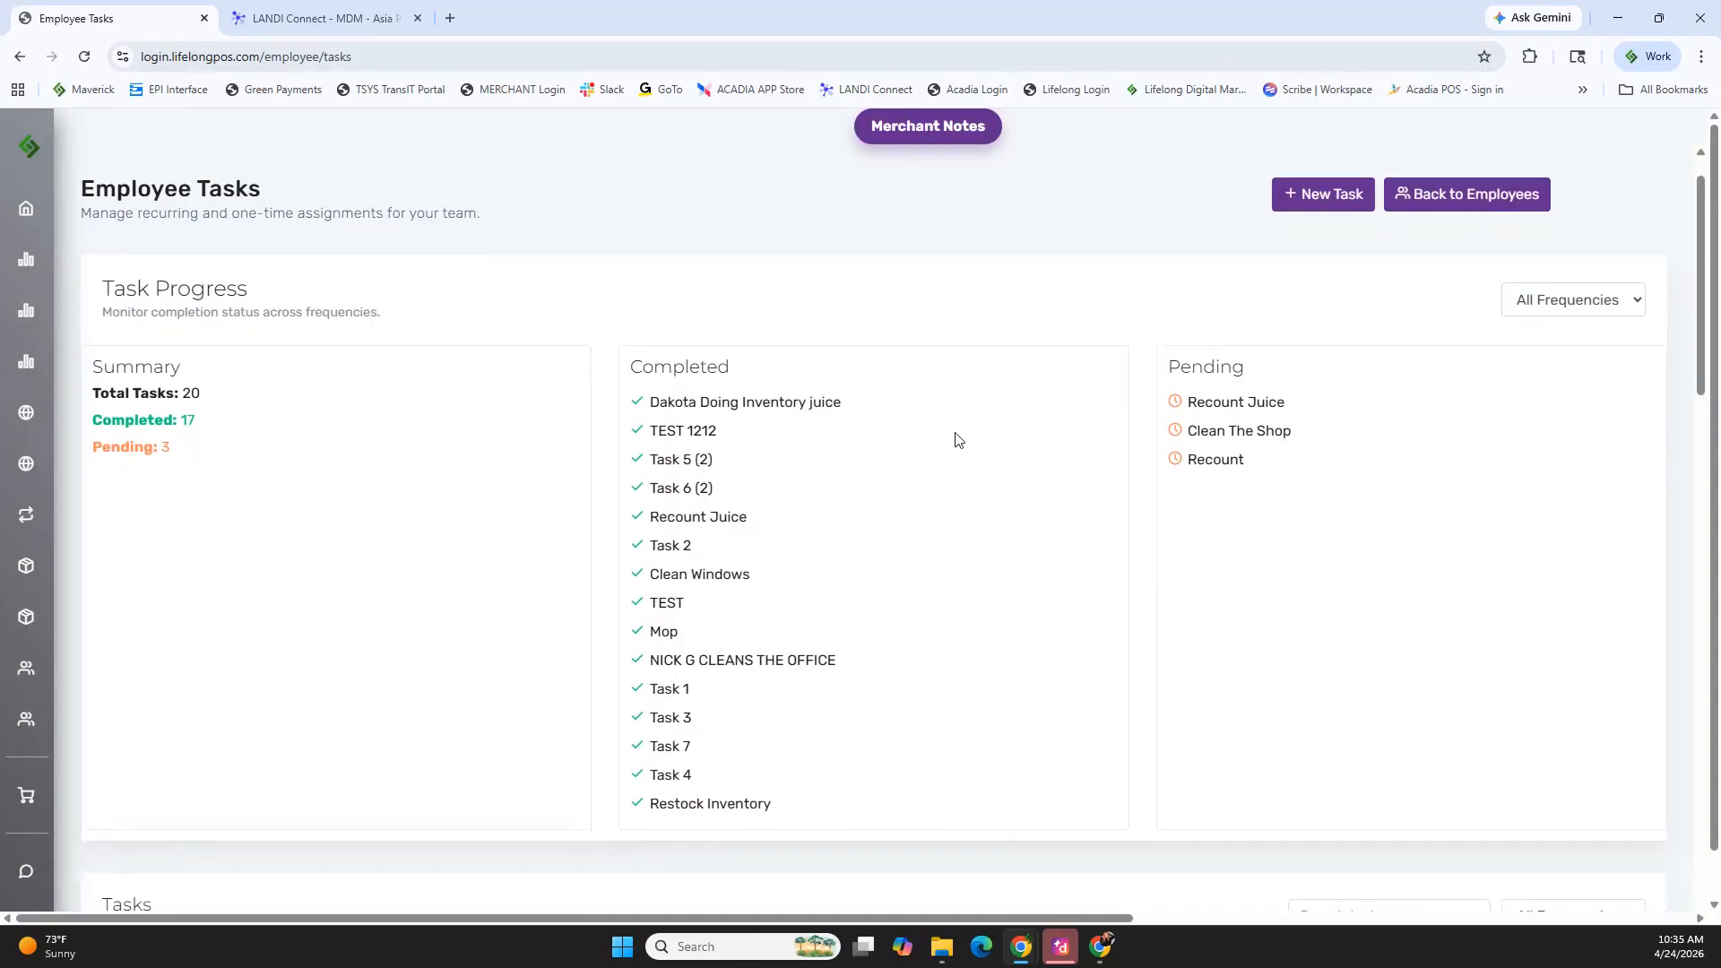
{"action": "scroll", "coordinate": [956, 440], "scroll_direction": "down", "scroll_amount": 3}
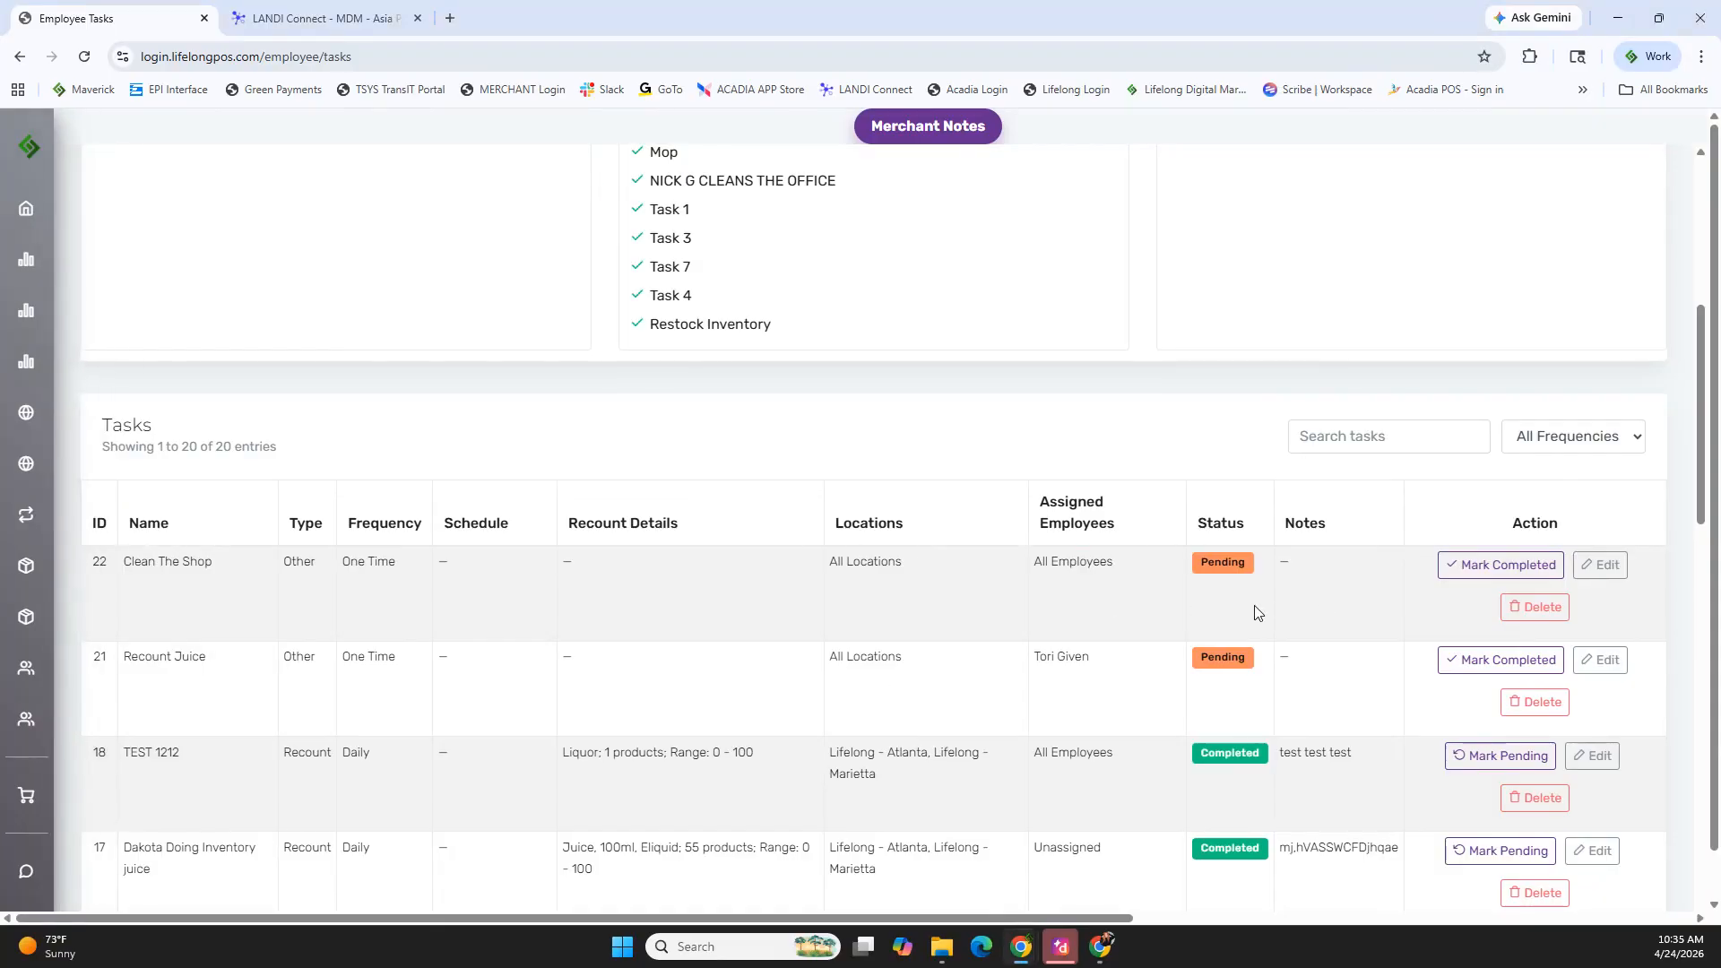
{"action": "left_click", "coordinate": [319, 18]}
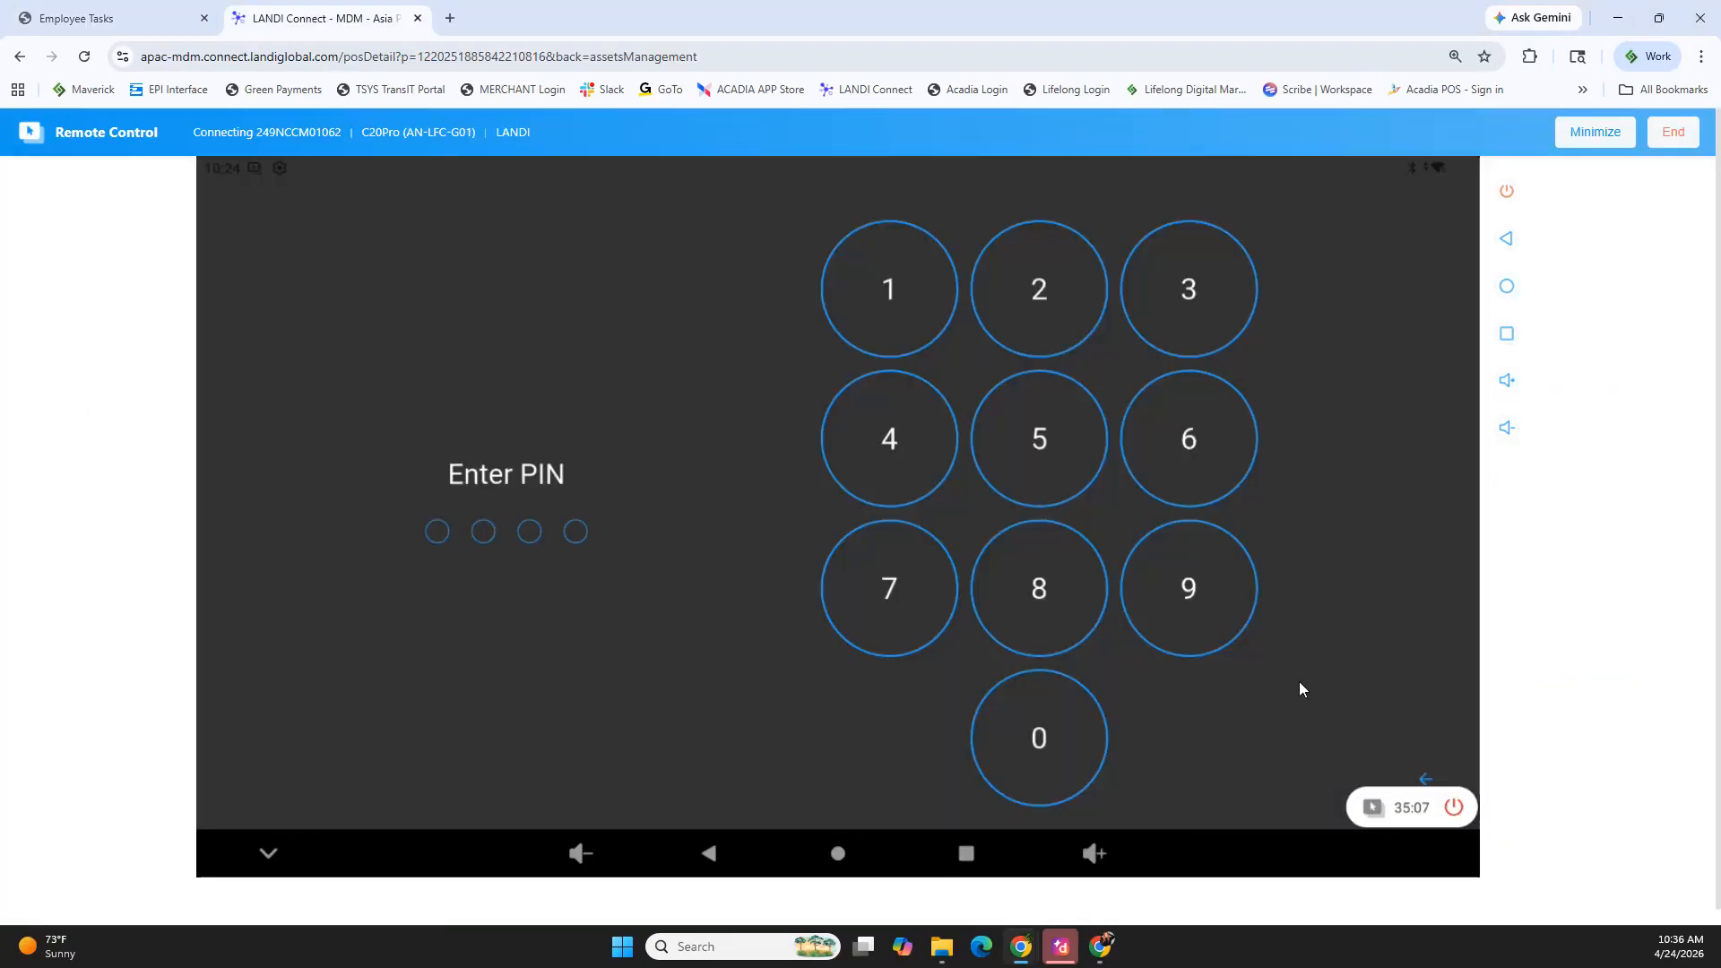
{"action": "left_click", "coordinate": [1193, 596]}
{"action": "left_click", "coordinate": [1193, 596]}
{"action": "left_click", "coordinate": [1194, 596]}
{"action": "left_click", "coordinate": [1193, 597]}
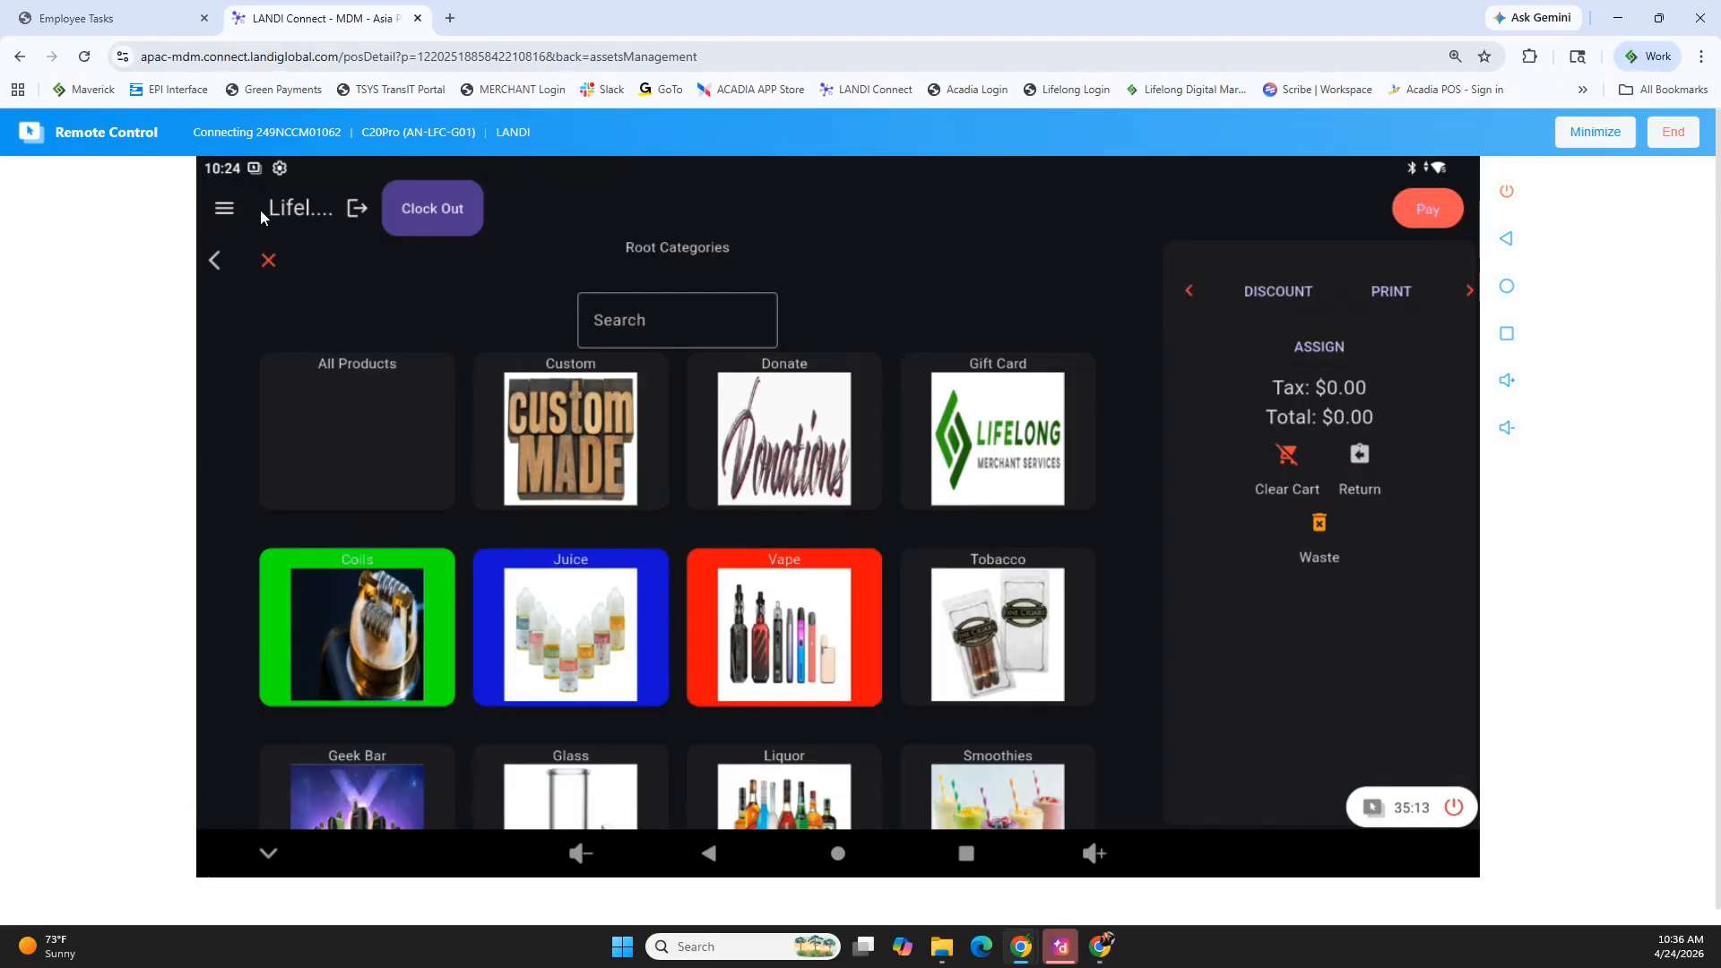
View the signed-in employee's tasks on the point of sale and mark Clean The Shop as complete.
{"action": "left_click", "coordinate": [225, 210]}
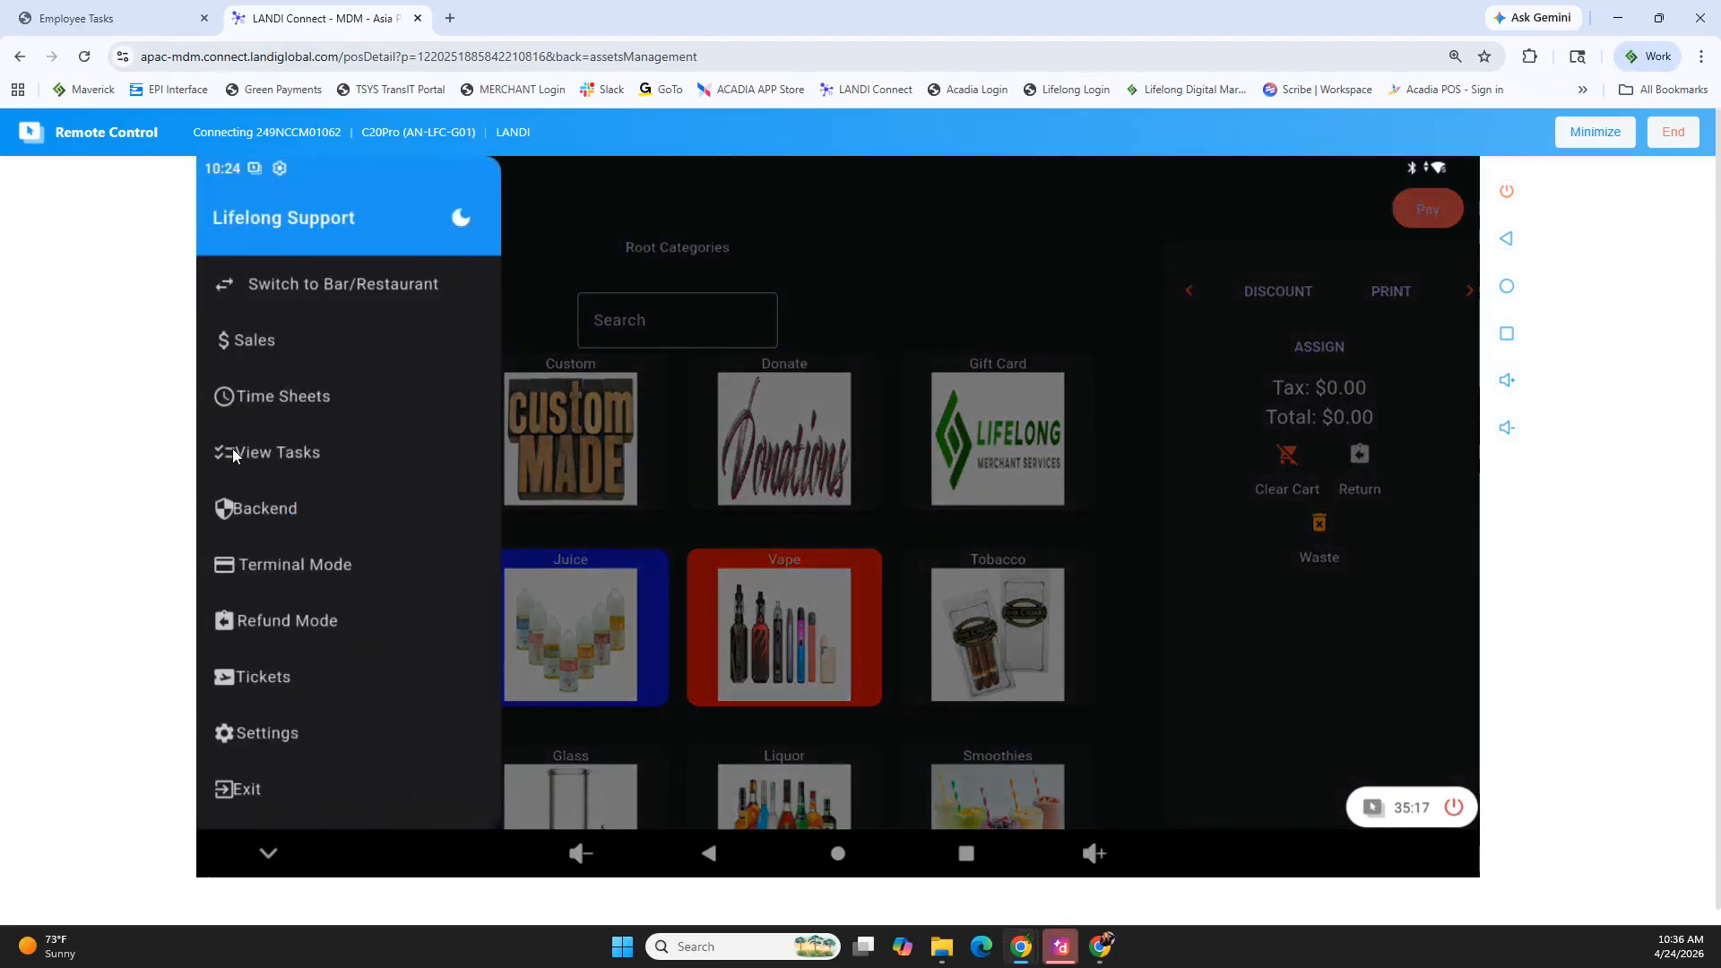
{"action": "left_click", "coordinate": [297, 451]}
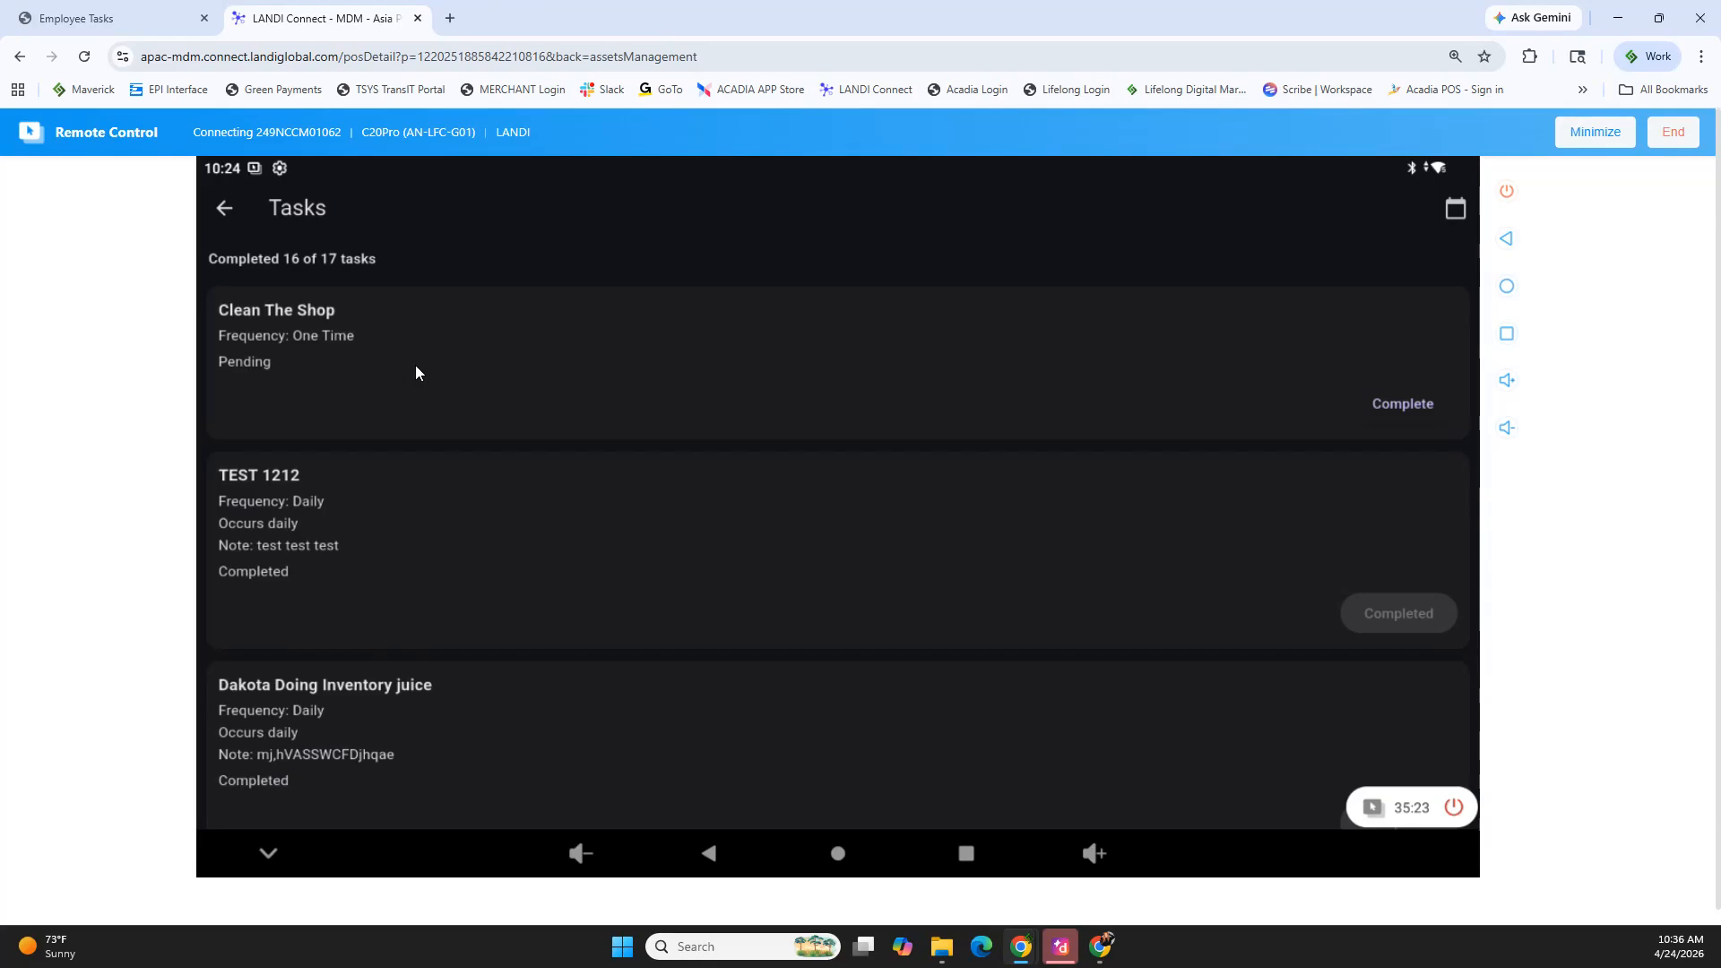
{"action": "left_click", "coordinate": [119, 18]}
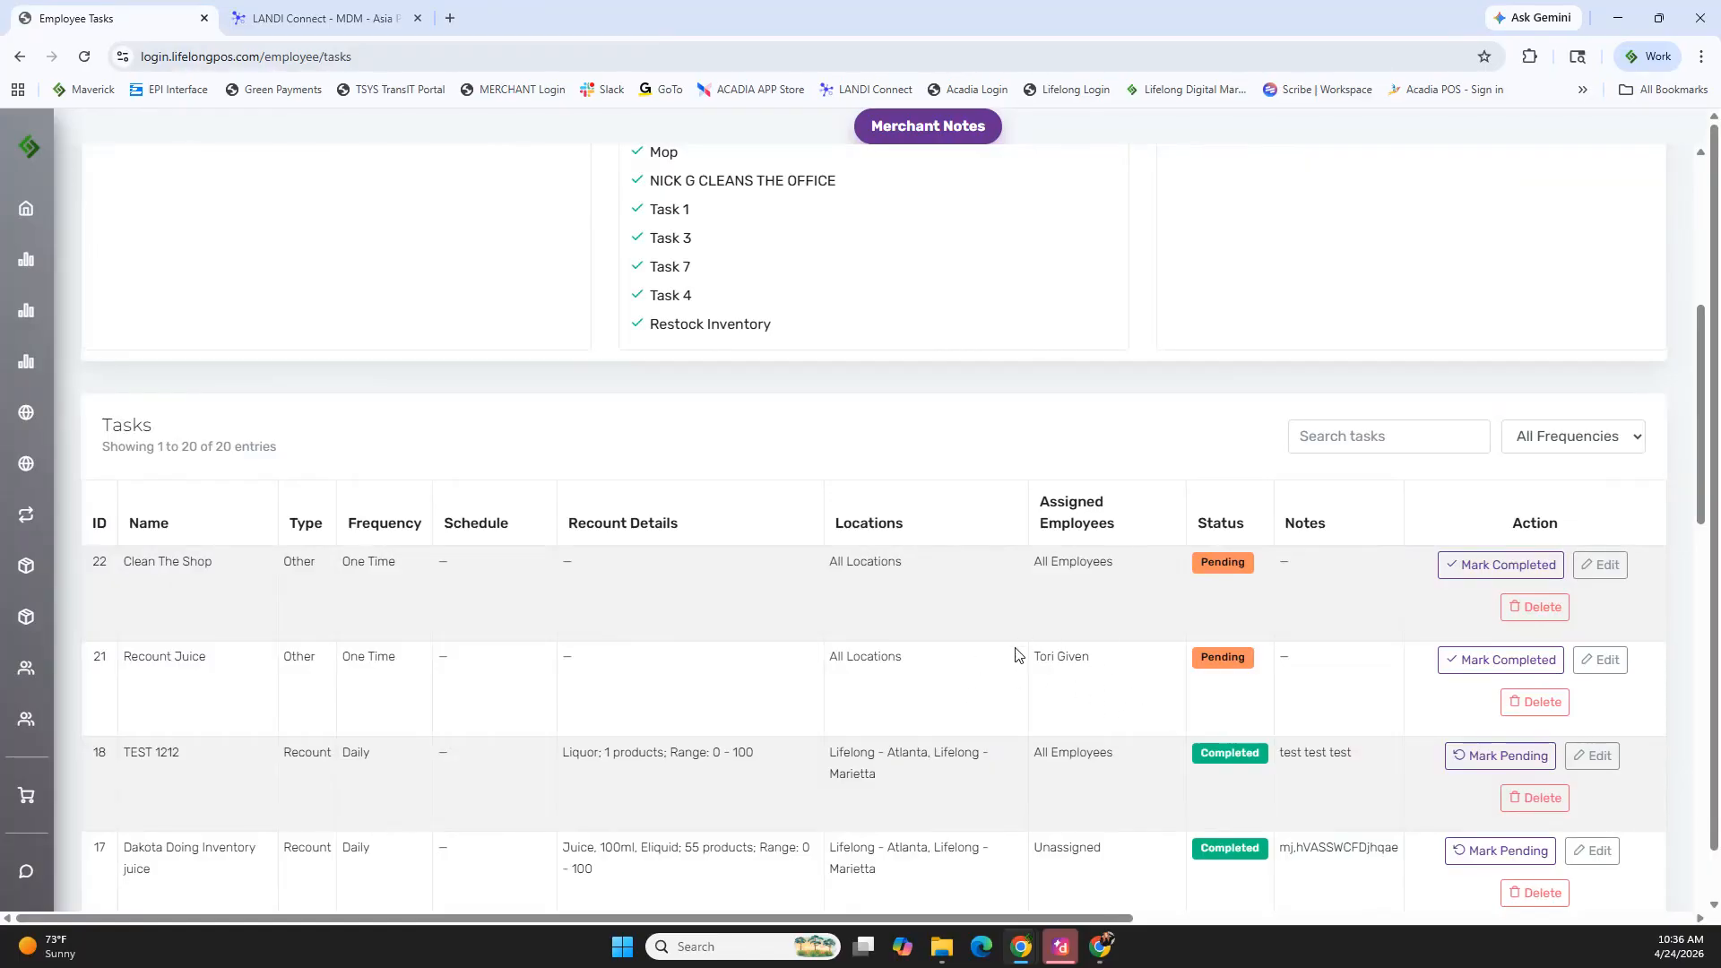
{"action": "left_click", "coordinate": [303, 17]}
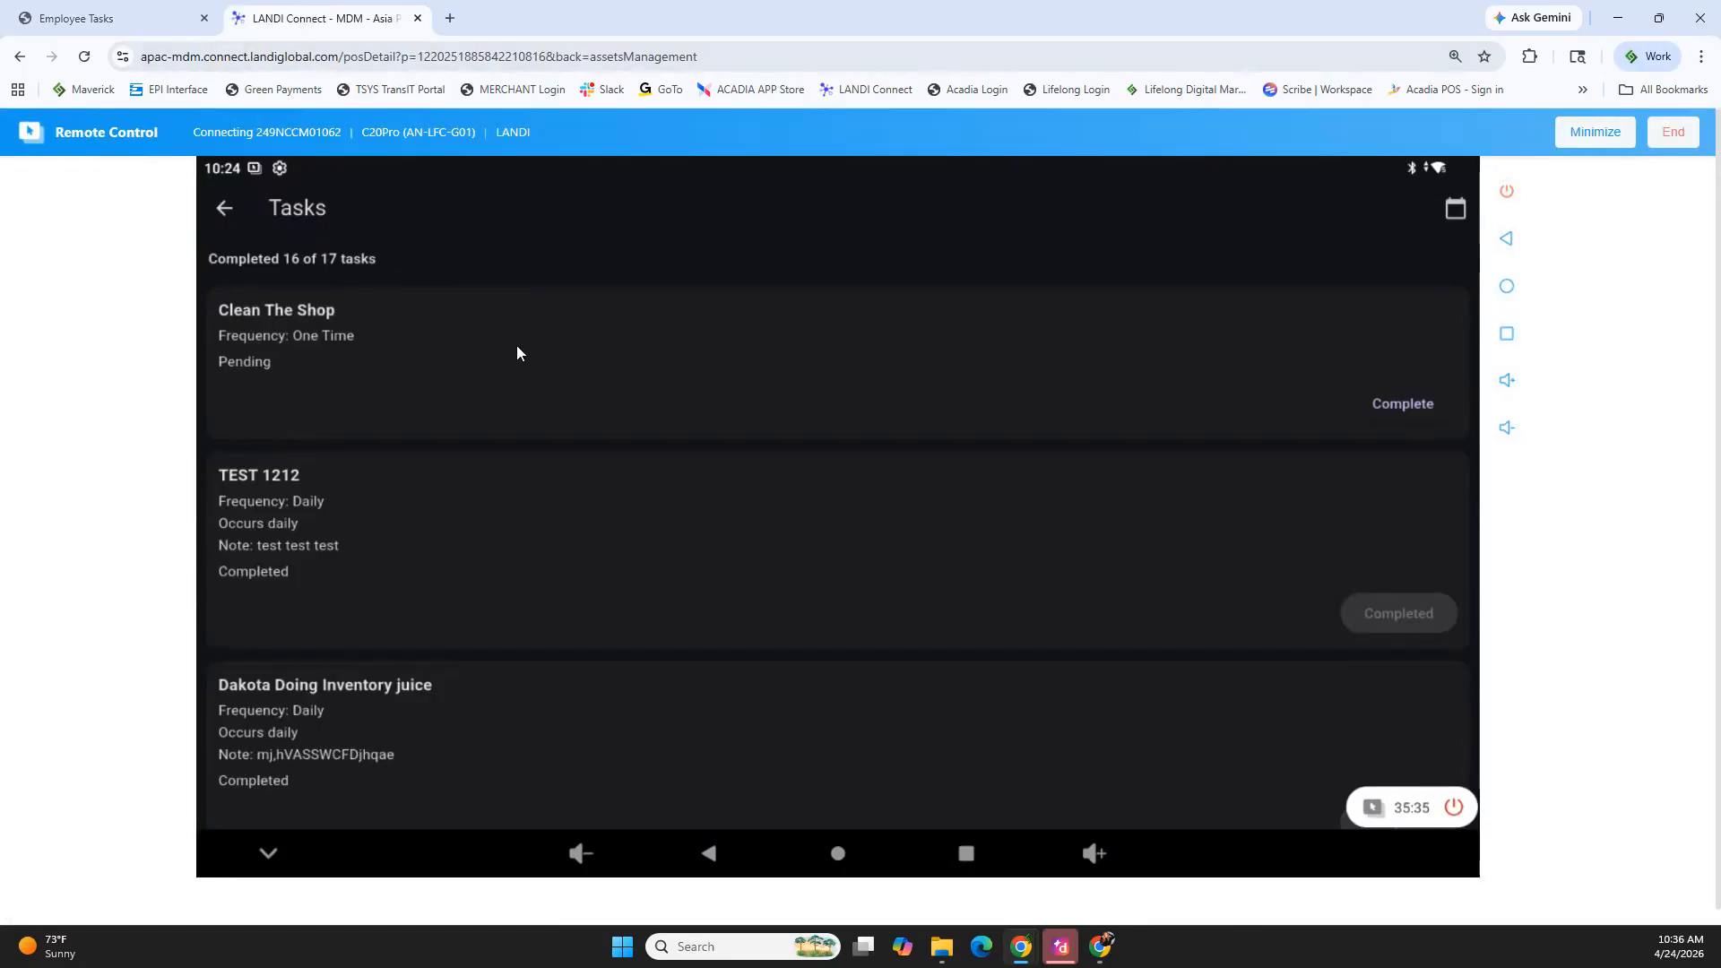
{"action": "left_click", "coordinate": [1402, 403]}
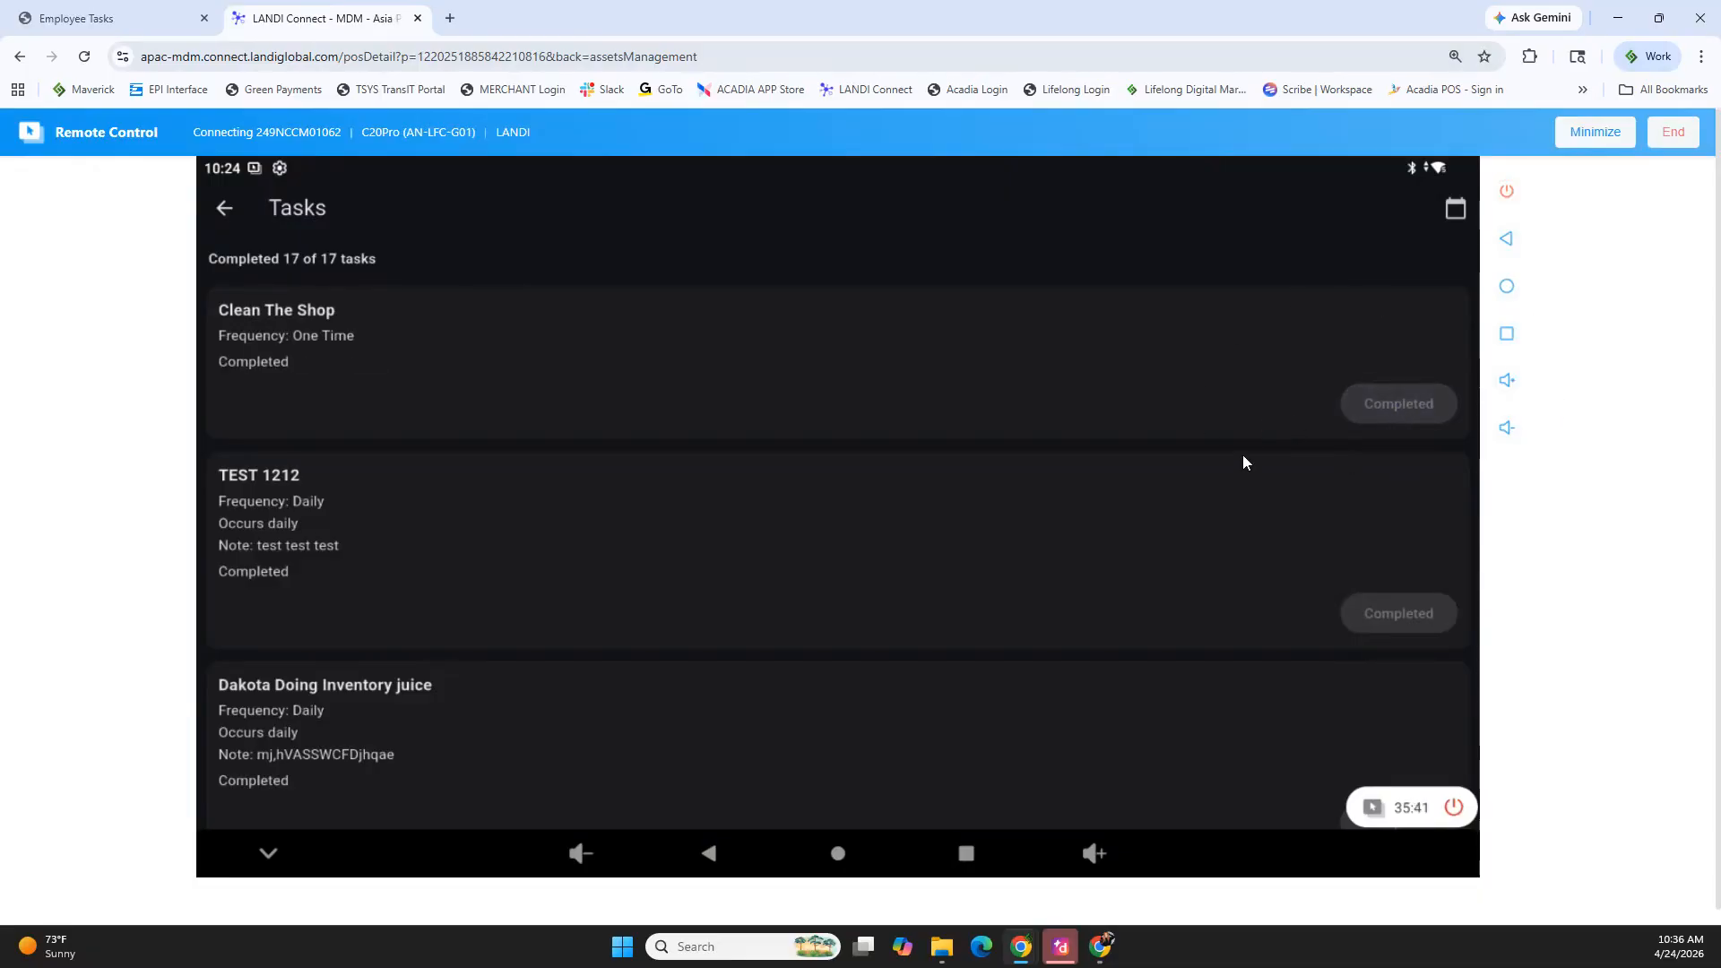
Switch back to the Employee Tasks page, reload it and check the status of Clean The Shop.
{"action": "left_click", "coordinate": [86, 18]}
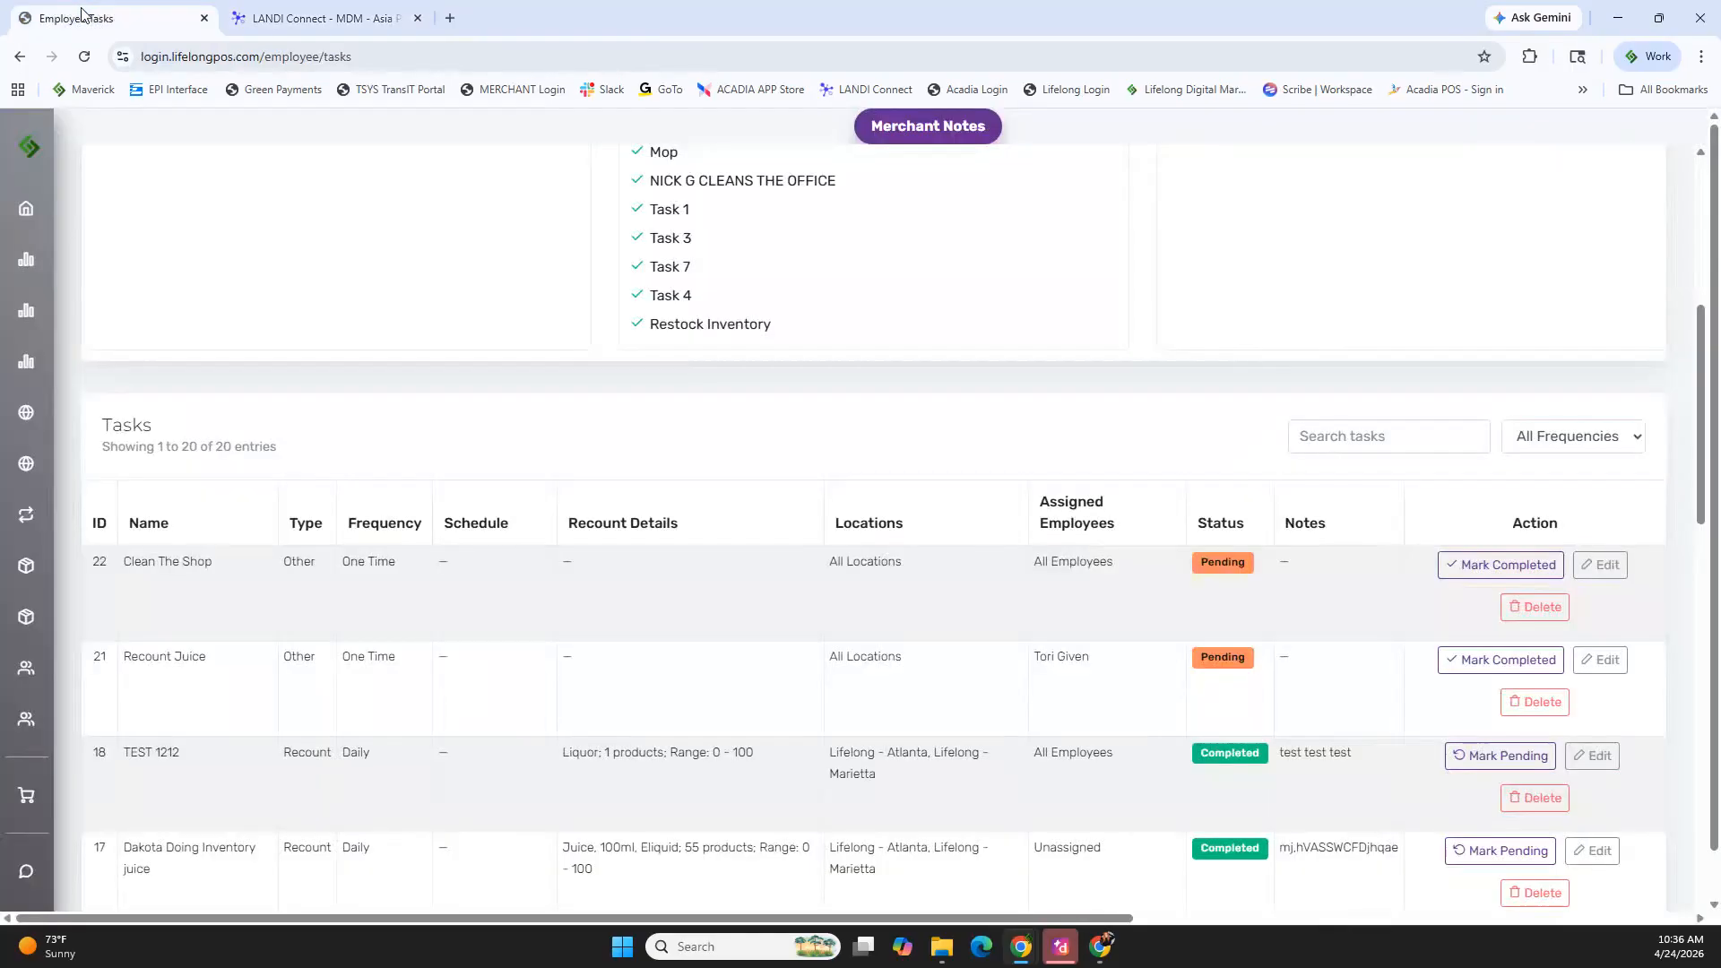
{"action": "left_click", "coordinate": [85, 57]}
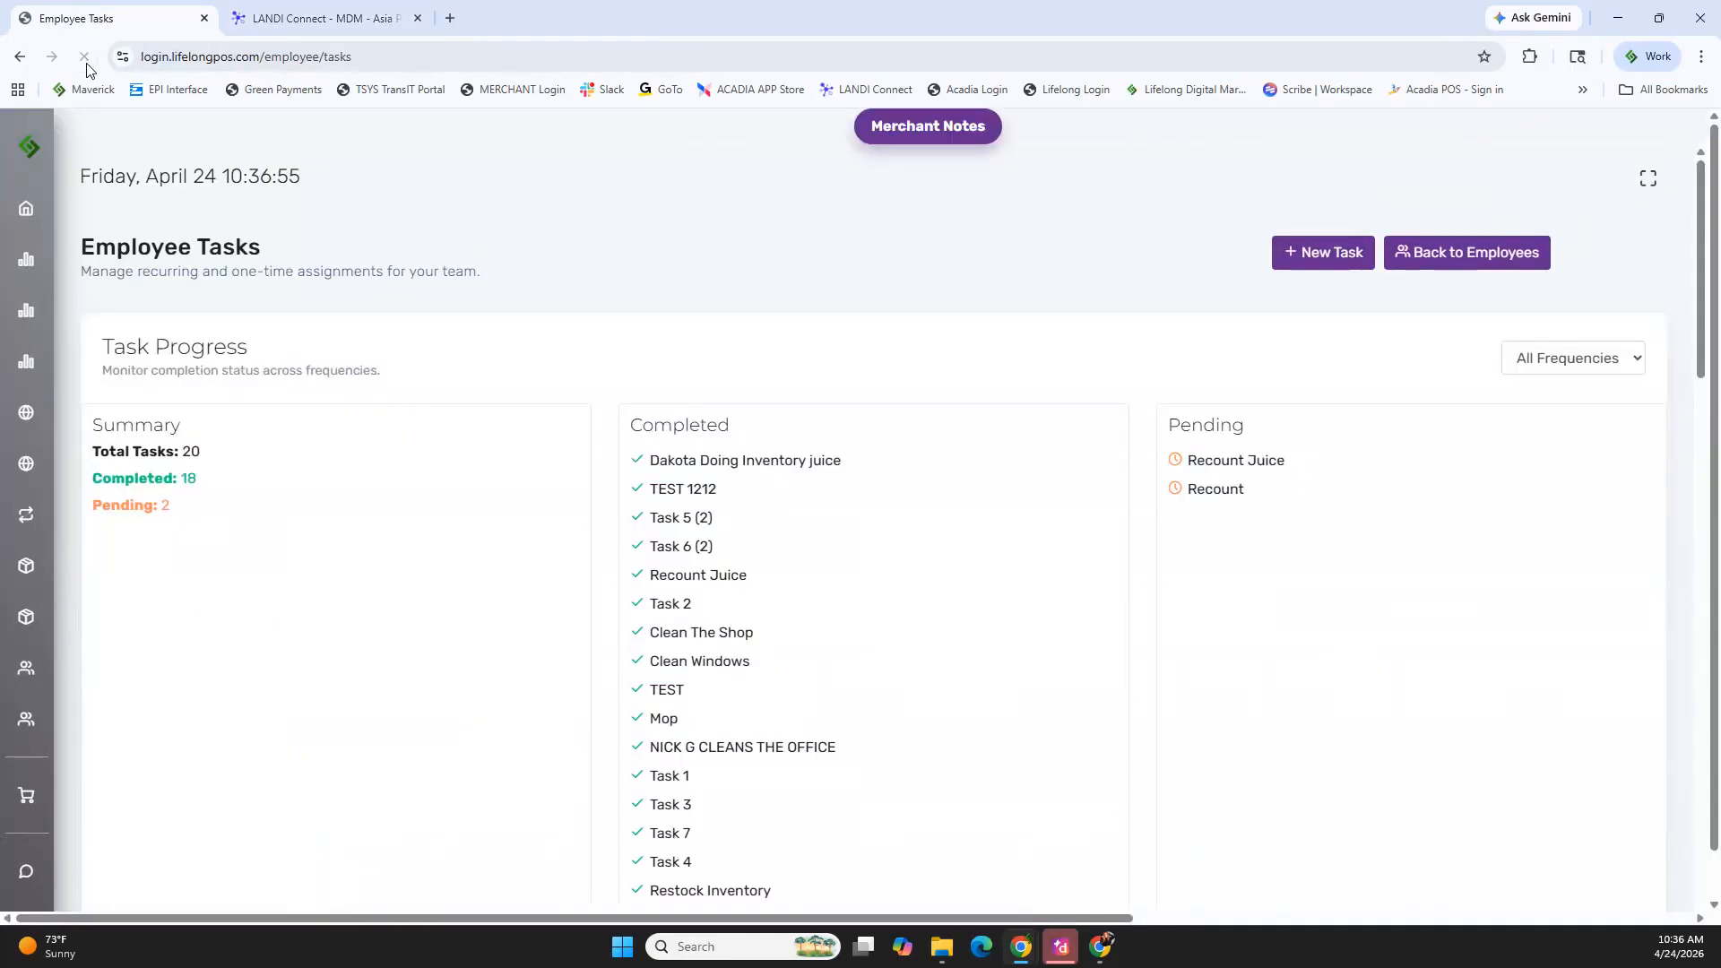
{"action": "scroll", "coordinate": [1045, 365], "scroll_direction": "down", "scroll_amount": 5}
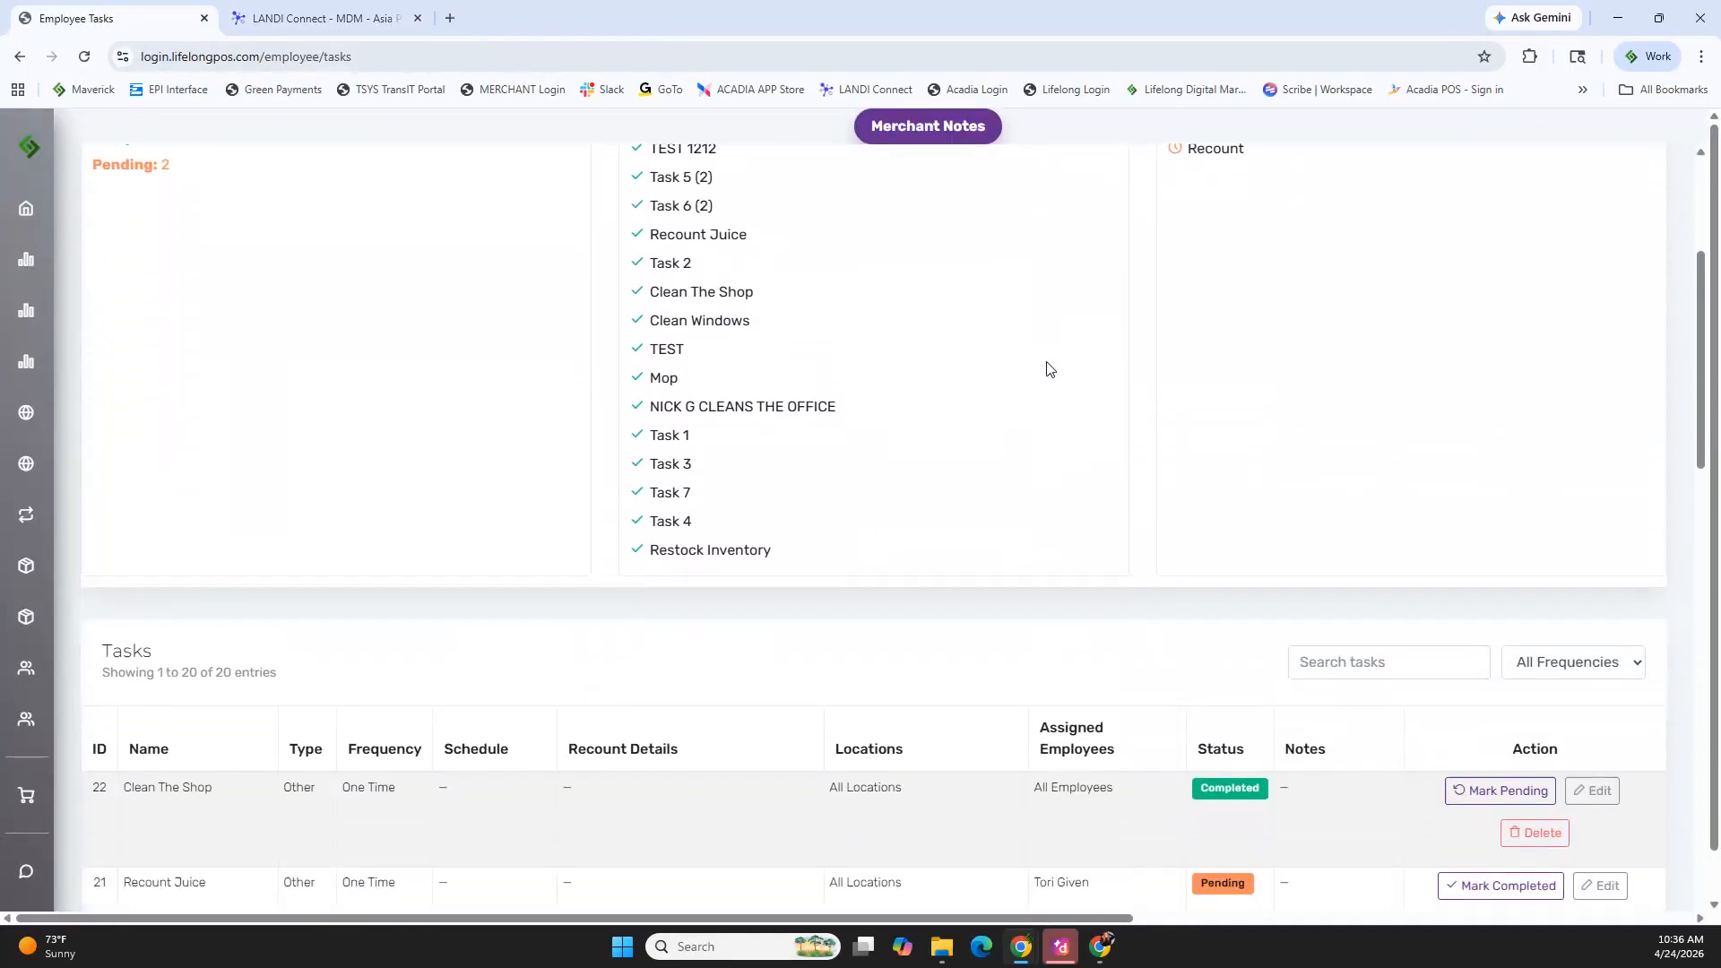
{"action": "scroll", "coordinate": [1045, 364], "scroll_direction": "down", "scroll_amount": 1}
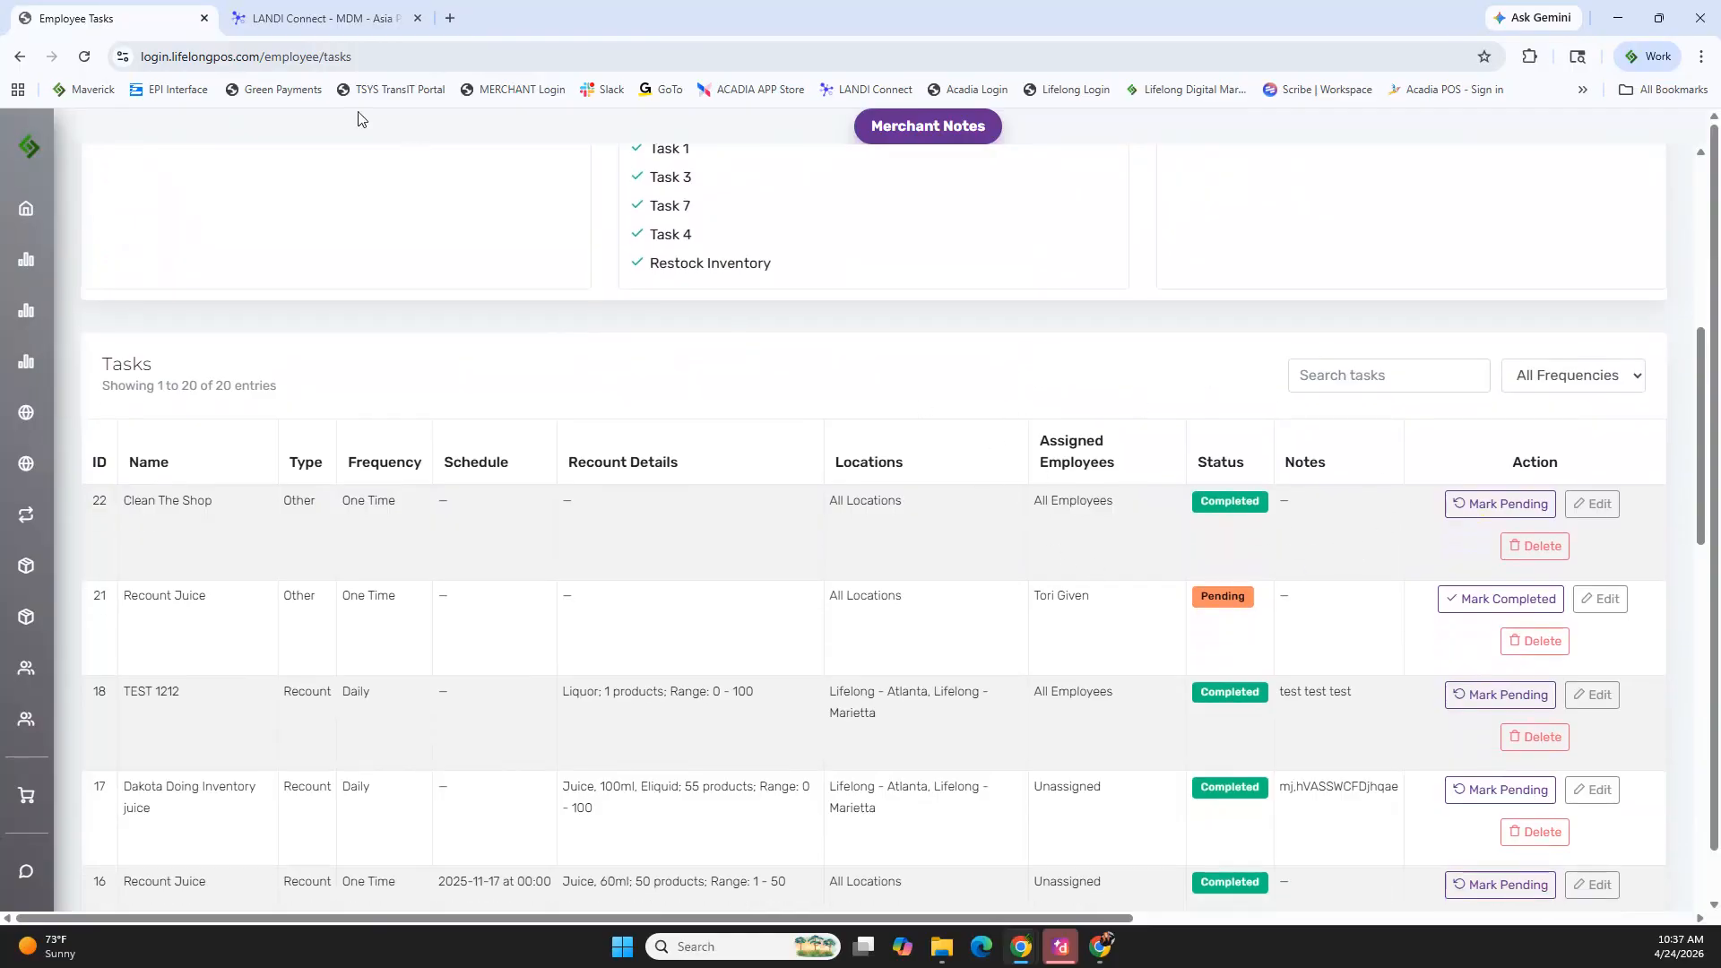
Return to the LANDI Connect remote session, log out the current employee and sign in with another employee's PIN.
{"action": "left_click", "coordinate": [325, 18]}
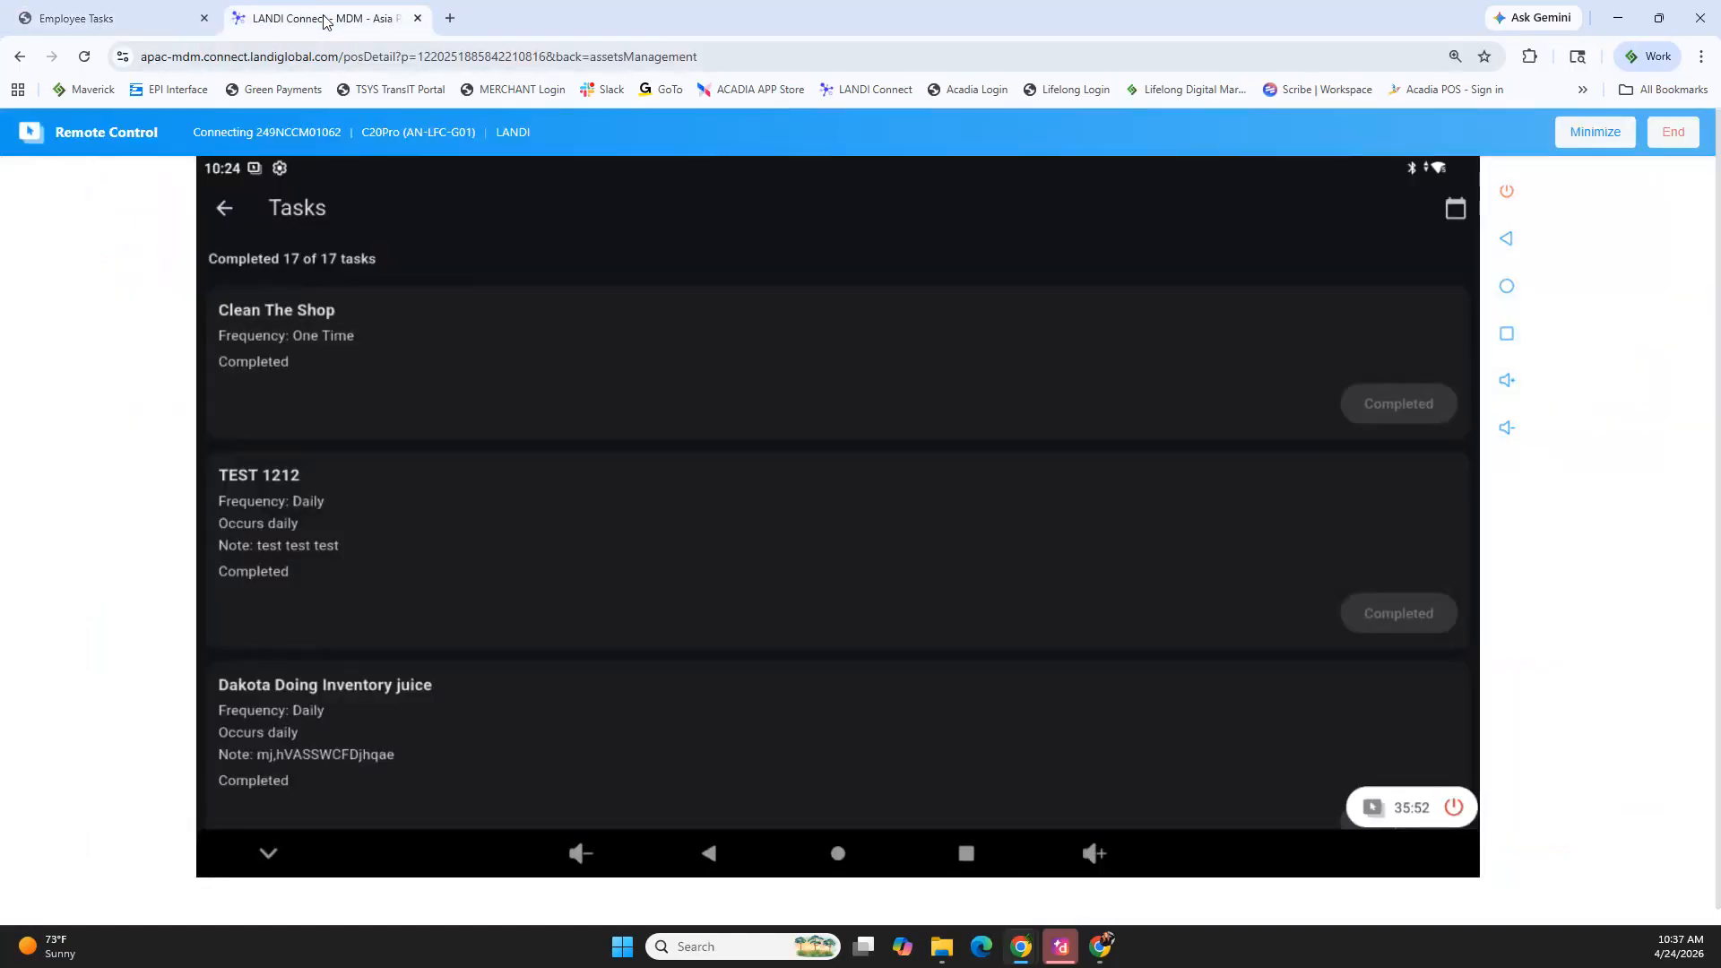
{"action": "left_click", "coordinate": [225, 209]}
{"action": "left_click", "coordinate": [351, 212]}
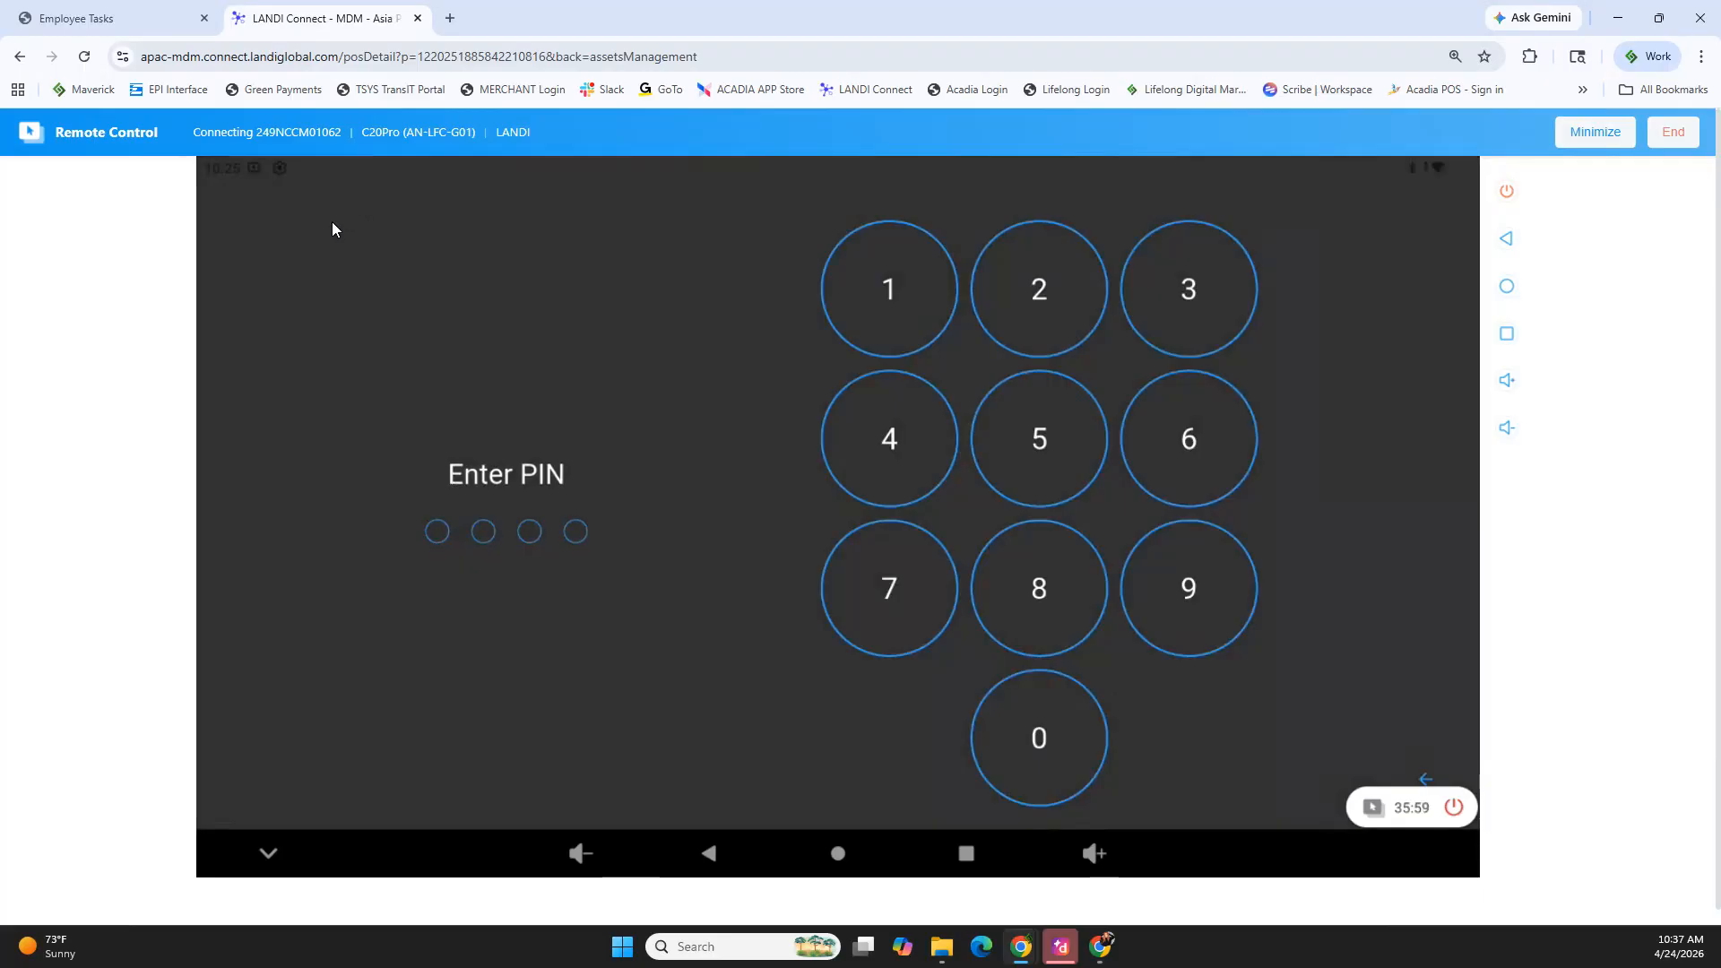
{"action": "left_click", "coordinate": [1200, 594]}
{"action": "left_click", "coordinate": [1200, 594]}
{"action": "left_click", "coordinate": [1184, 305]}
{"action": "left_click", "coordinate": [1183, 300]}
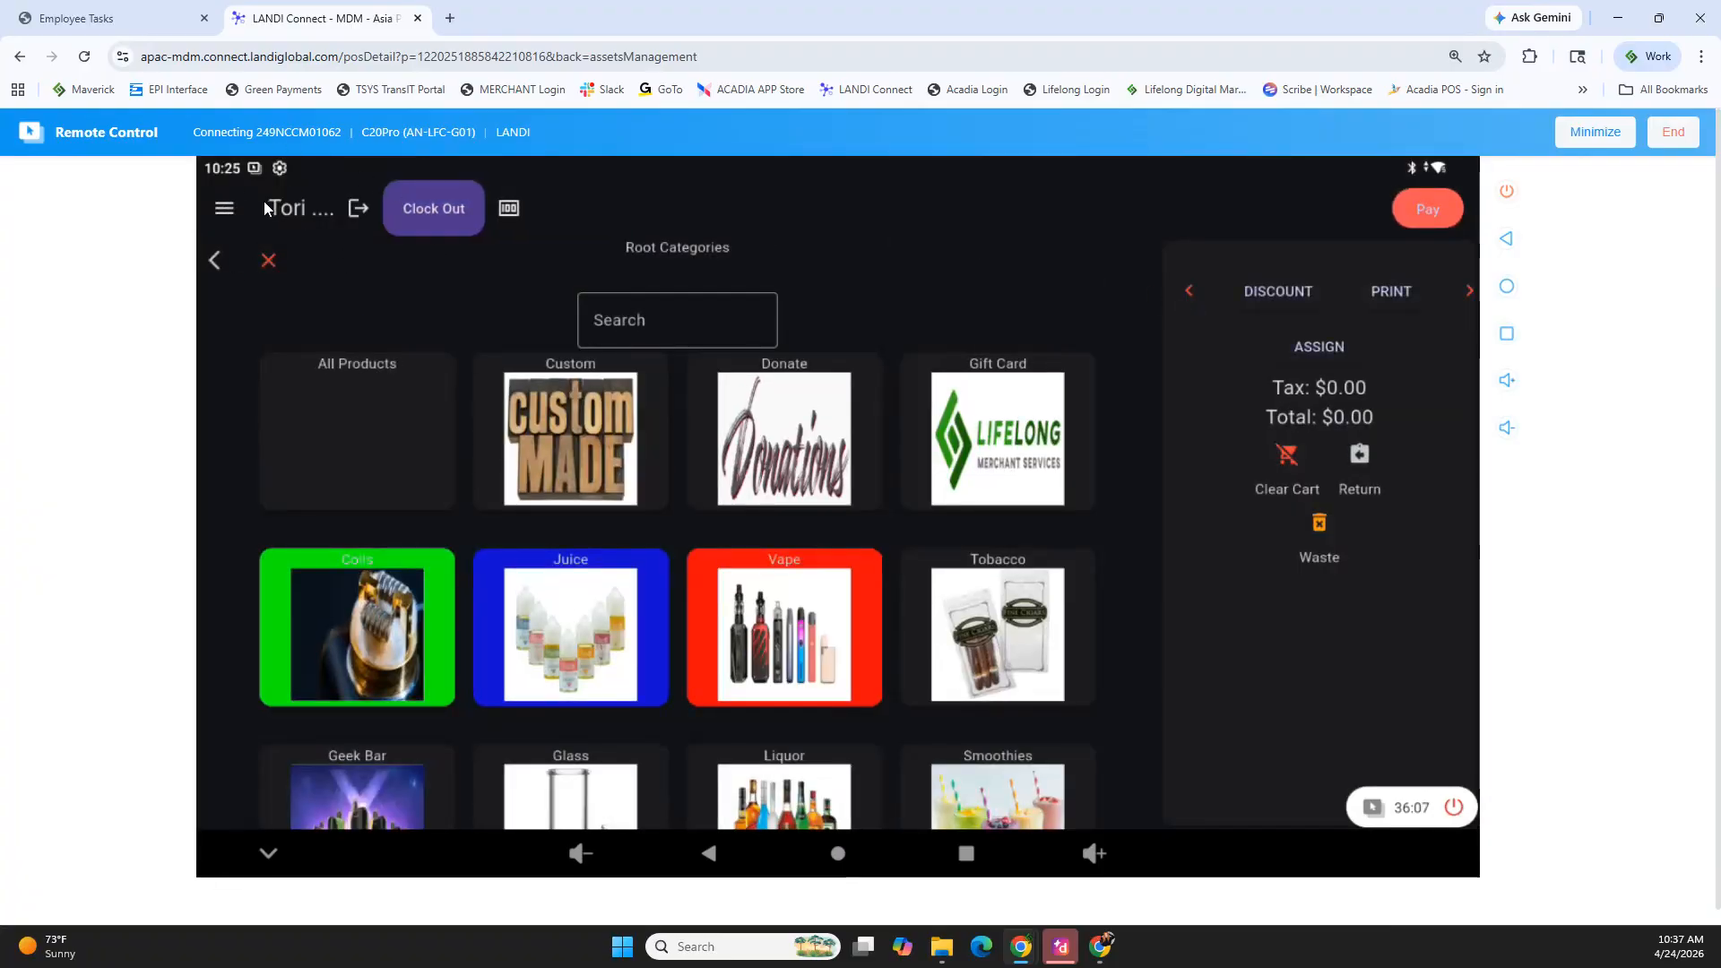
View the second employee's tasks on the point of sale and mark Recount Juice as complete.
{"action": "left_click", "coordinate": [224, 211]}
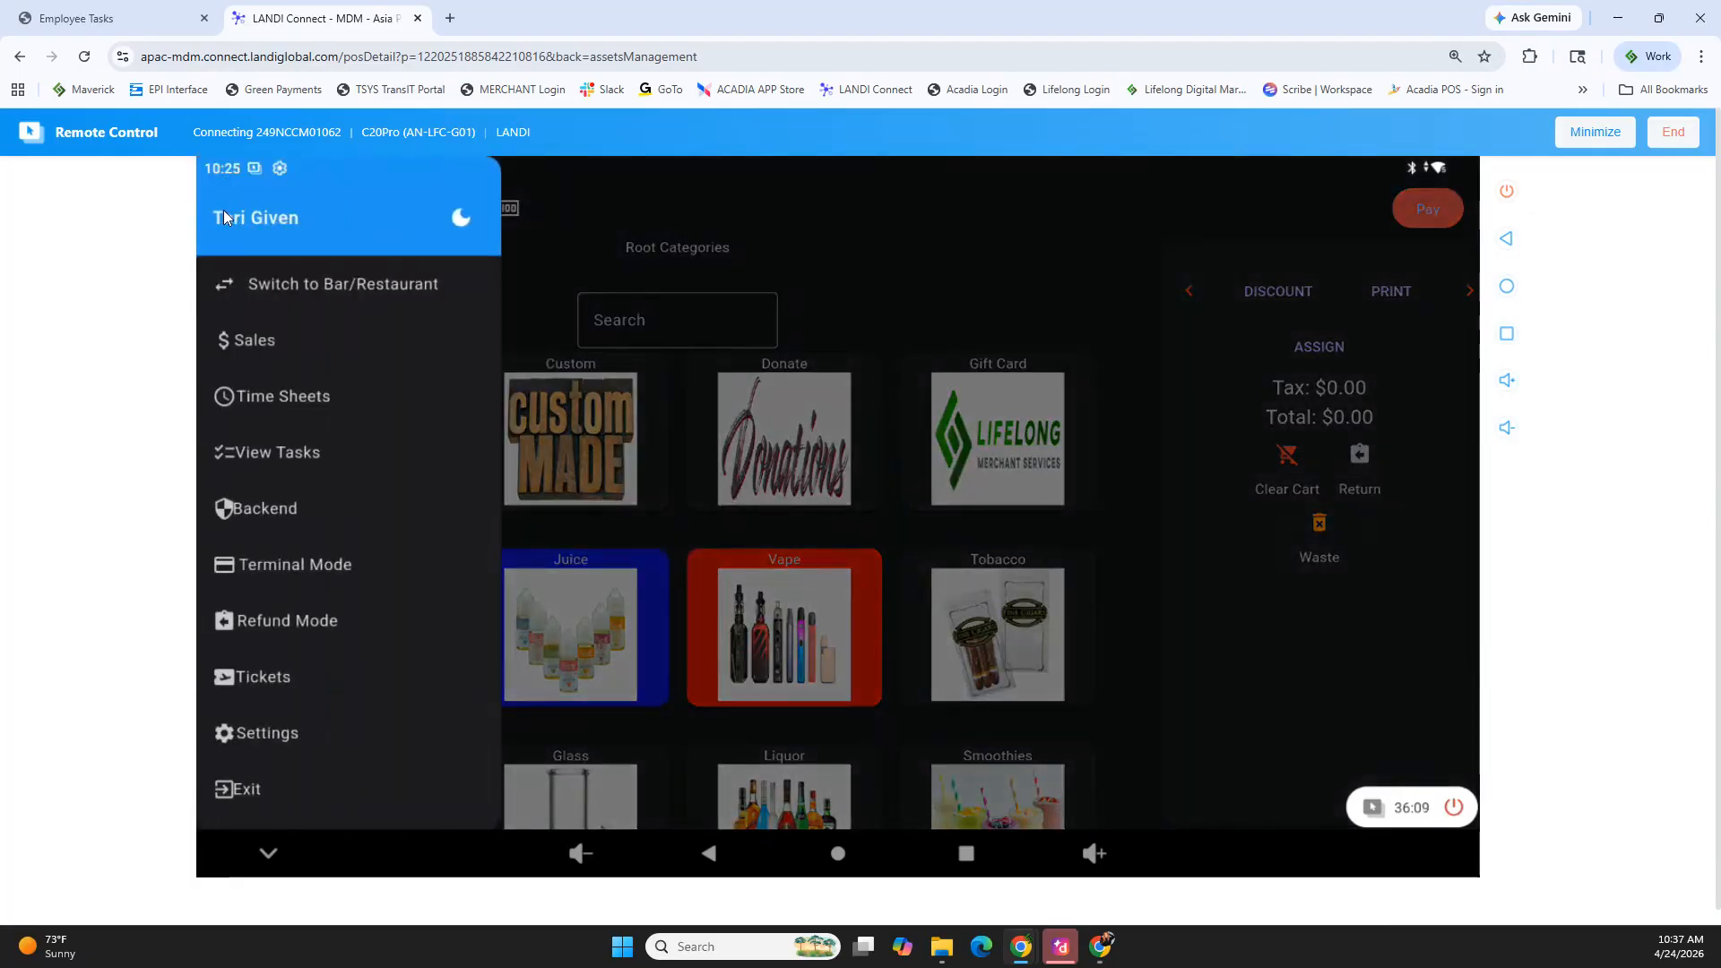
{"action": "left_click", "coordinate": [264, 453]}
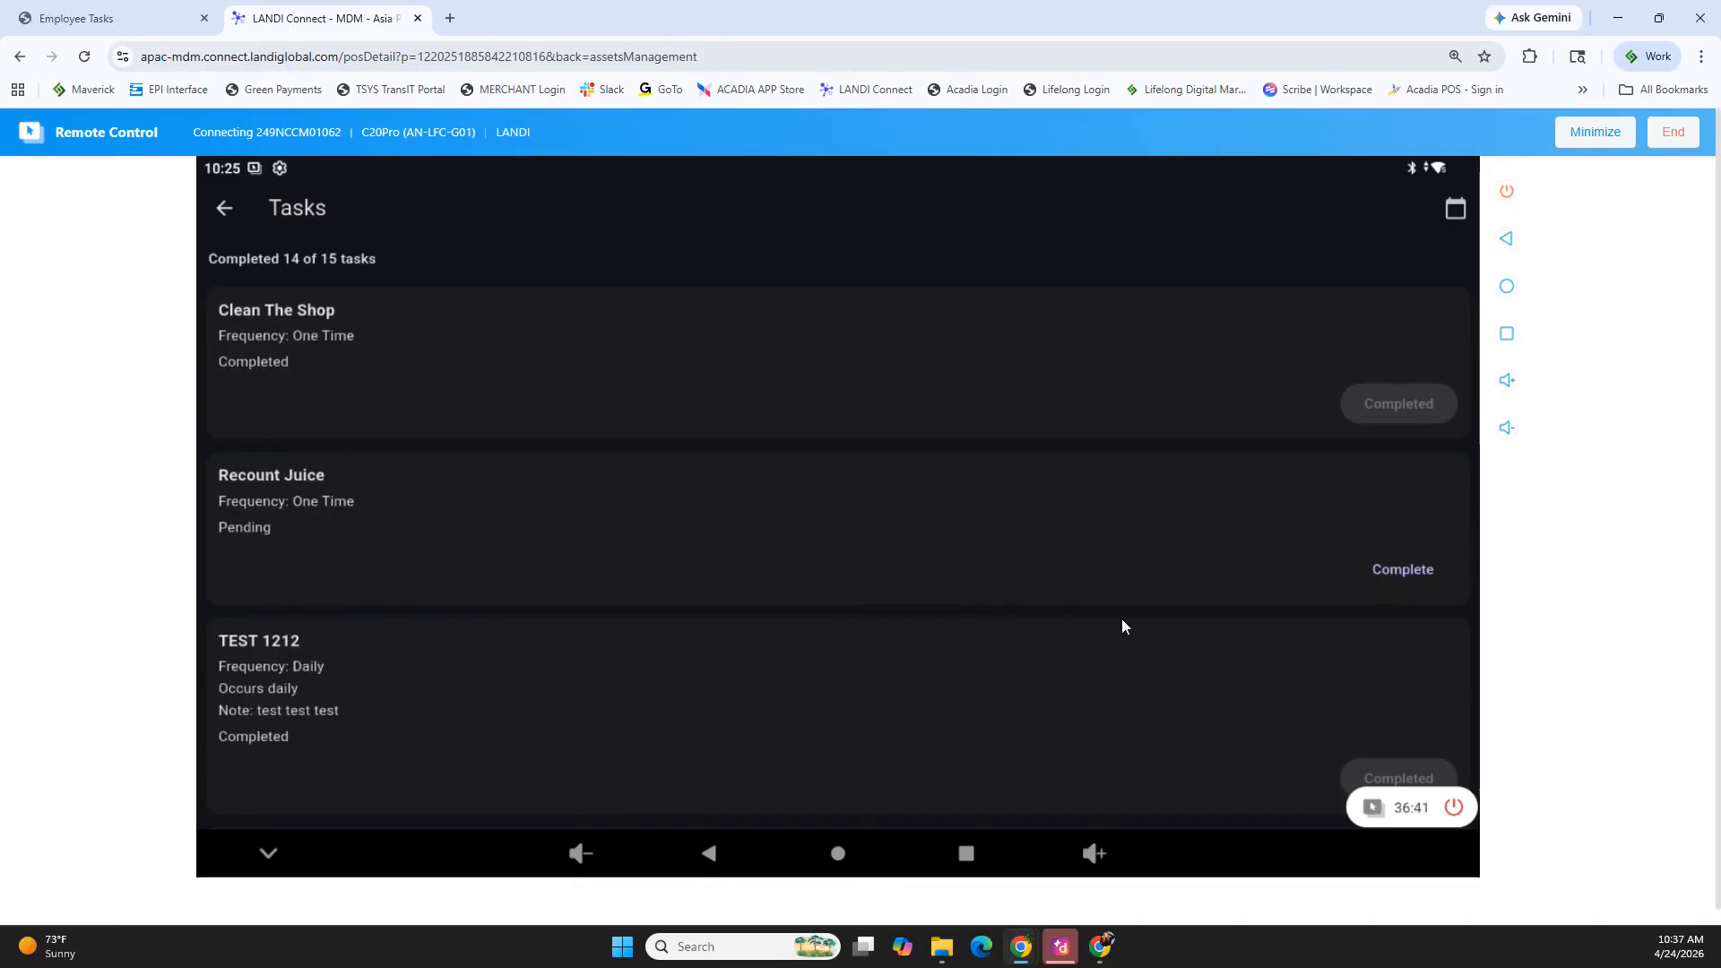
{"action": "left_click", "coordinate": [1395, 572]}
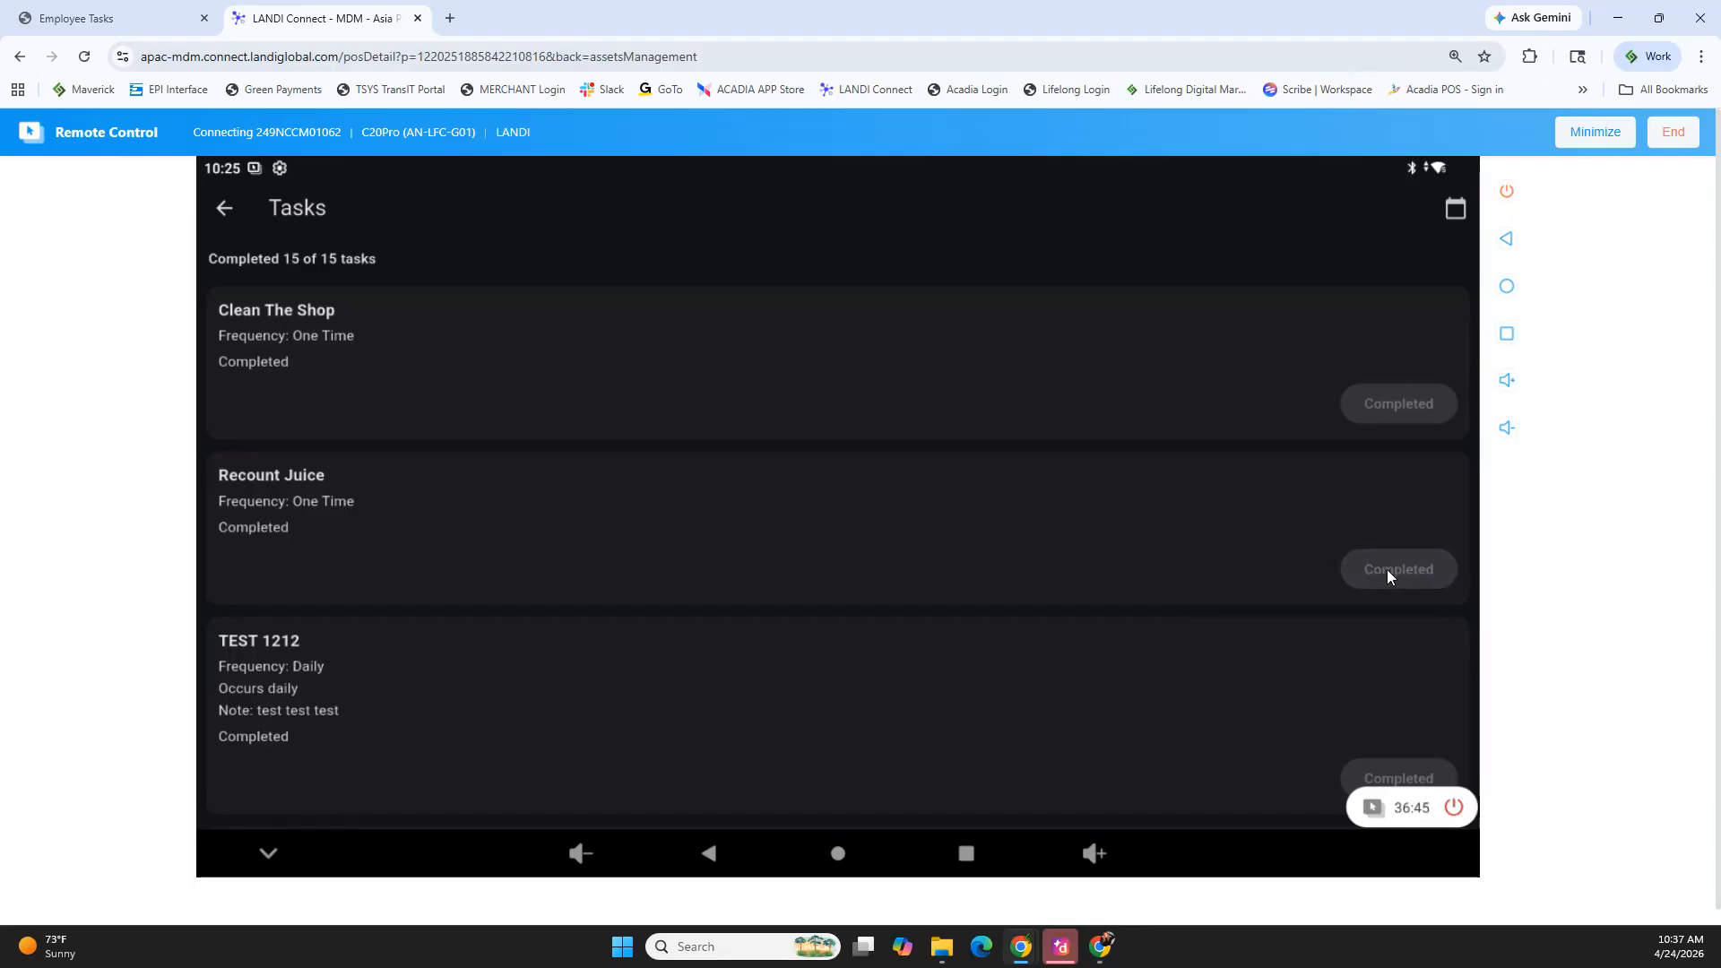
Switch back to the Employee Tasks page, reload it and check the status of the Recount Juice task.
{"action": "left_click", "coordinate": [133, 18]}
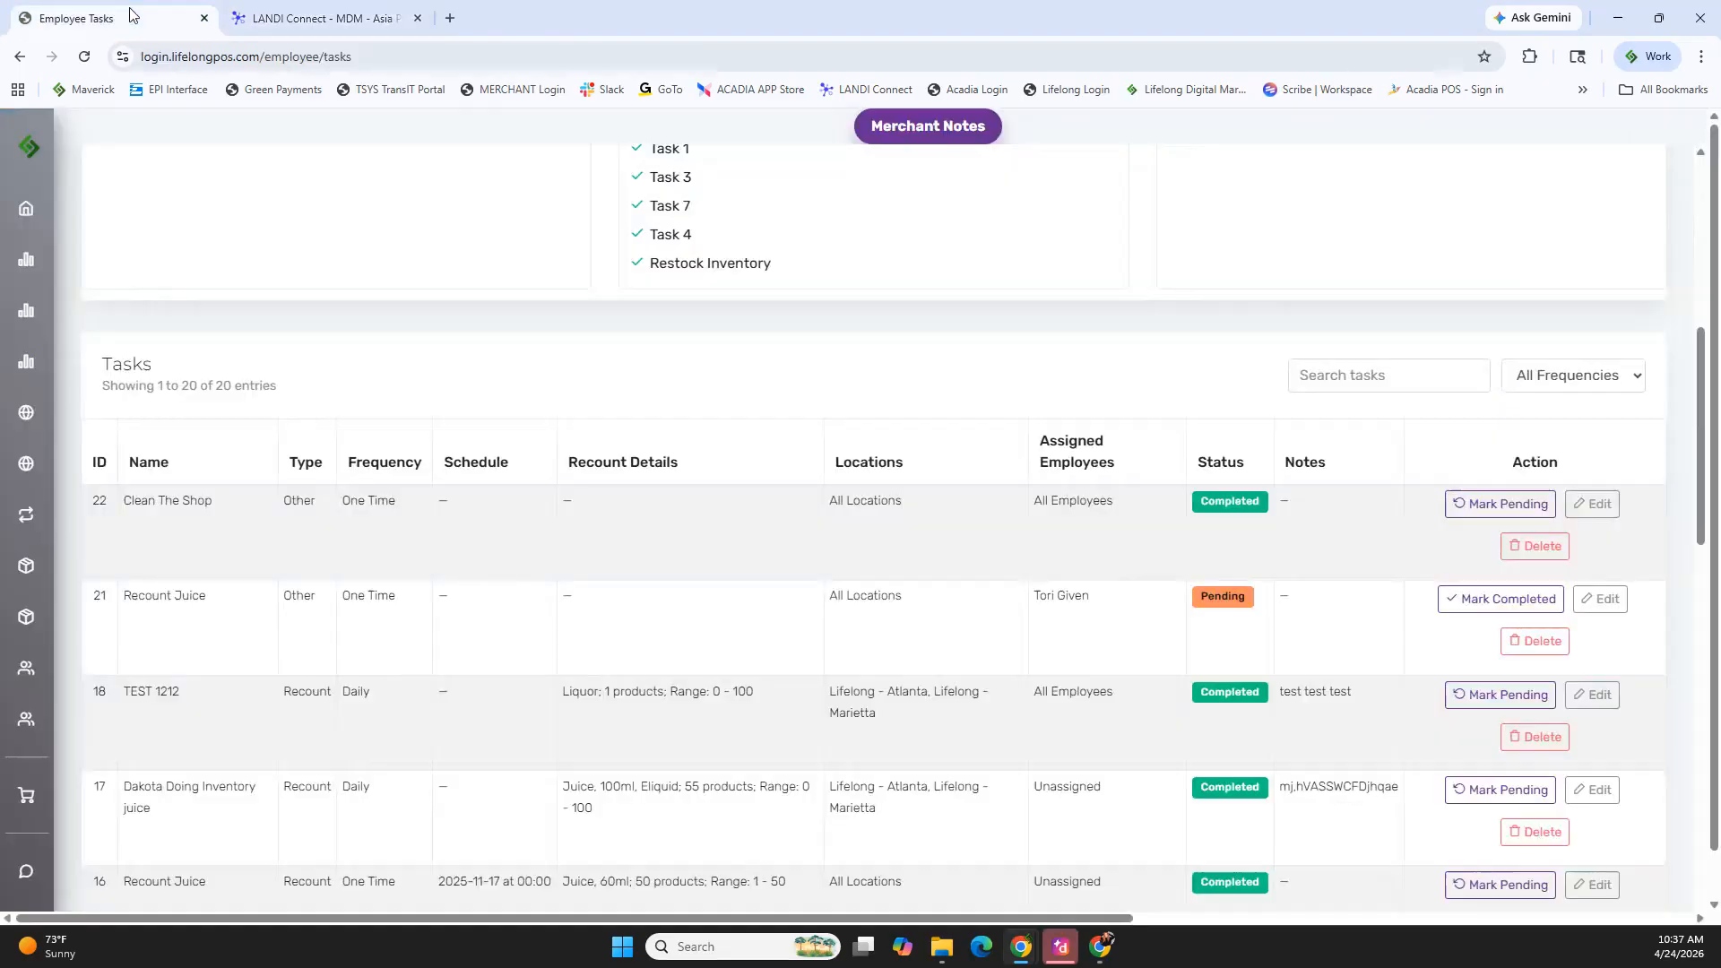
{"action": "left_click", "coordinate": [83, 56]}
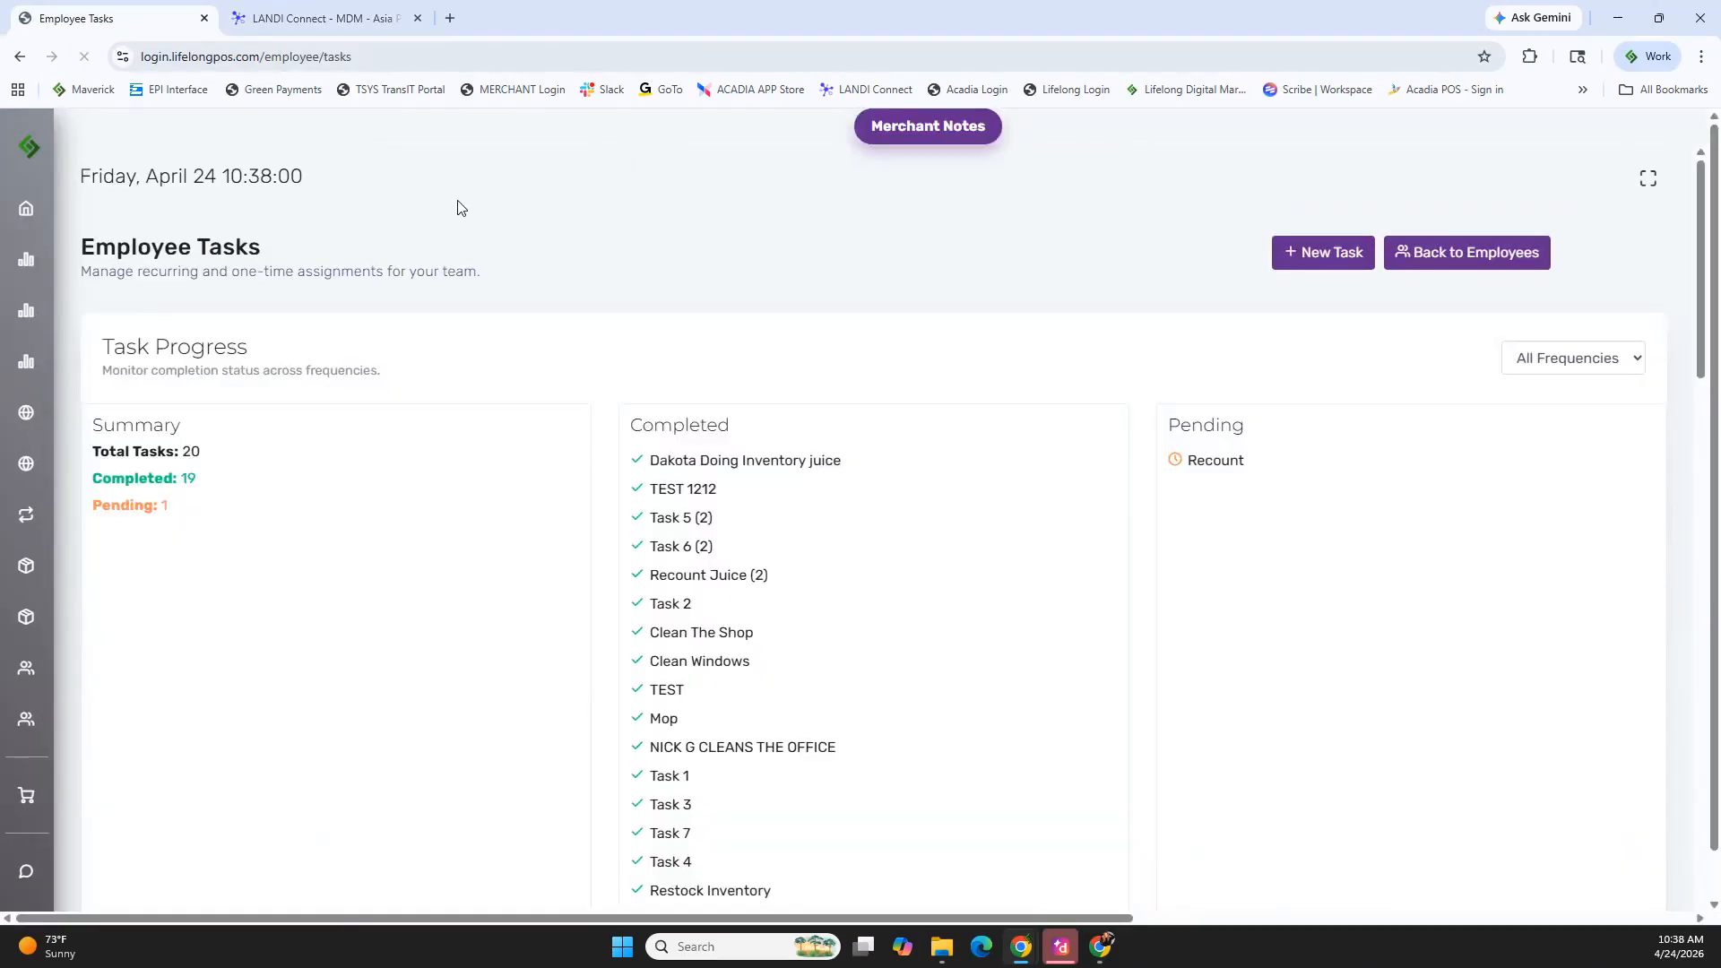
{"action": "scroll", "coordinate": [1112, 489], "scroll_direction": "down", "scroll_amount": 2}
{"action": "scroll", "coordinate": [1112, 489], "scroll_direction": "down", "scroll_amount": 5}
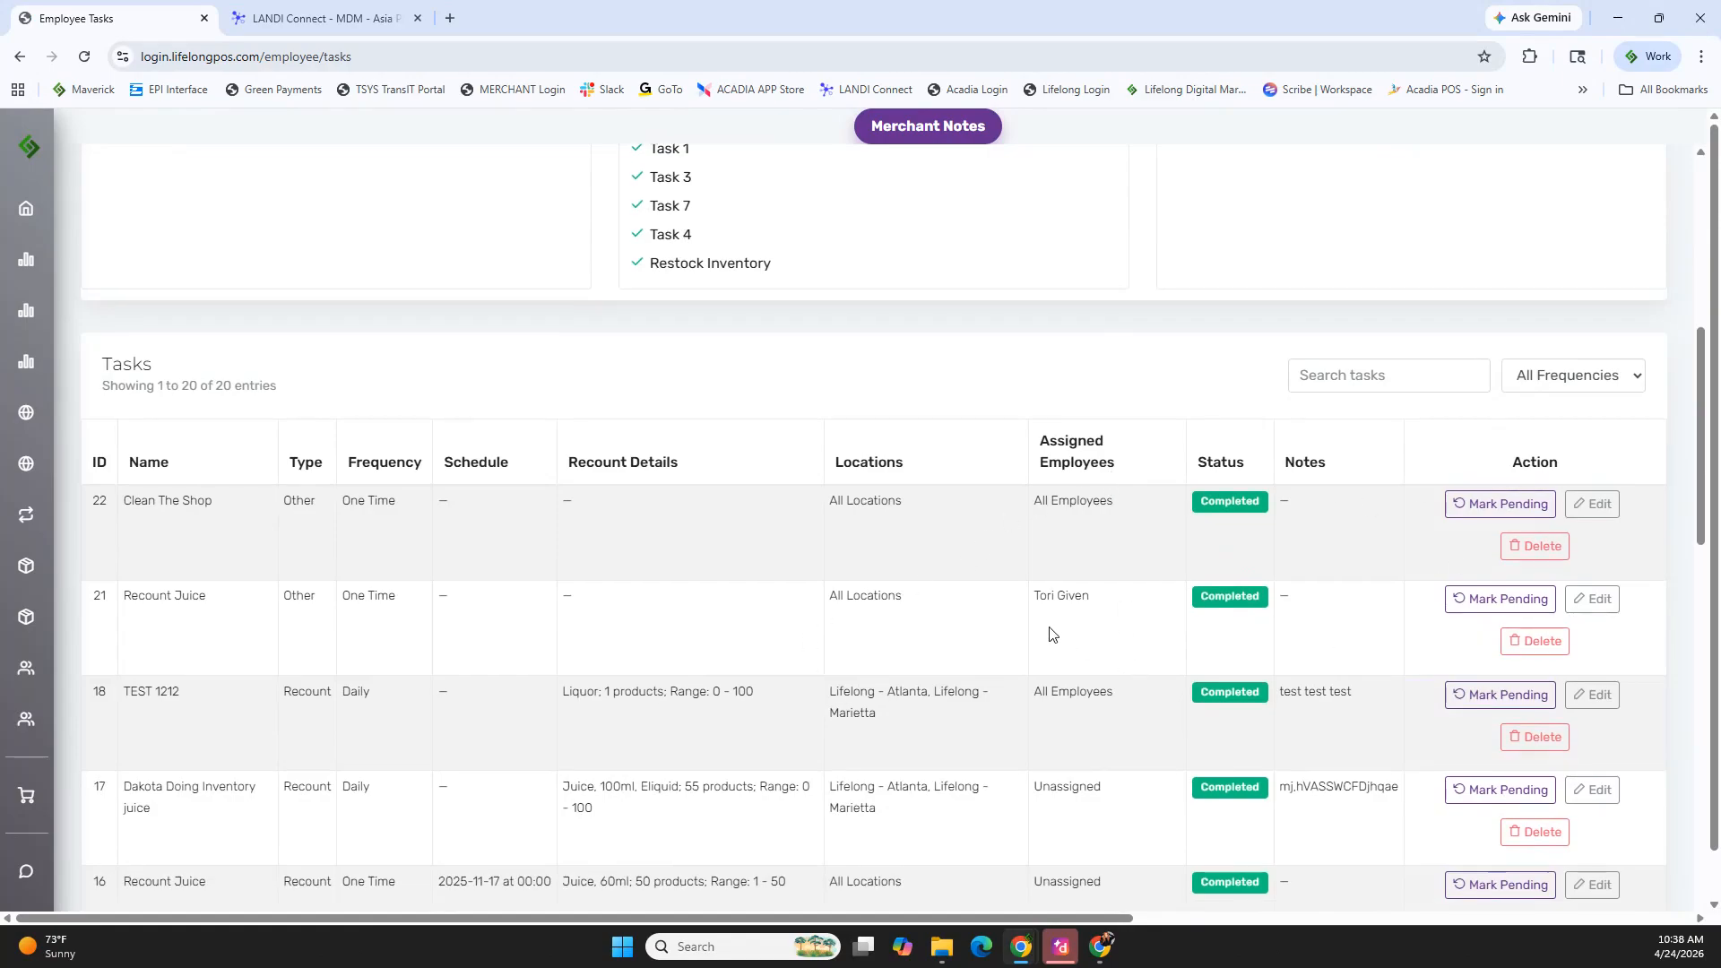
Change the Clean The Shop task's frequency to Monthly, save the changes and mark the task as pending.
{"action": "left_click", "coordinate": [1592, 504]}
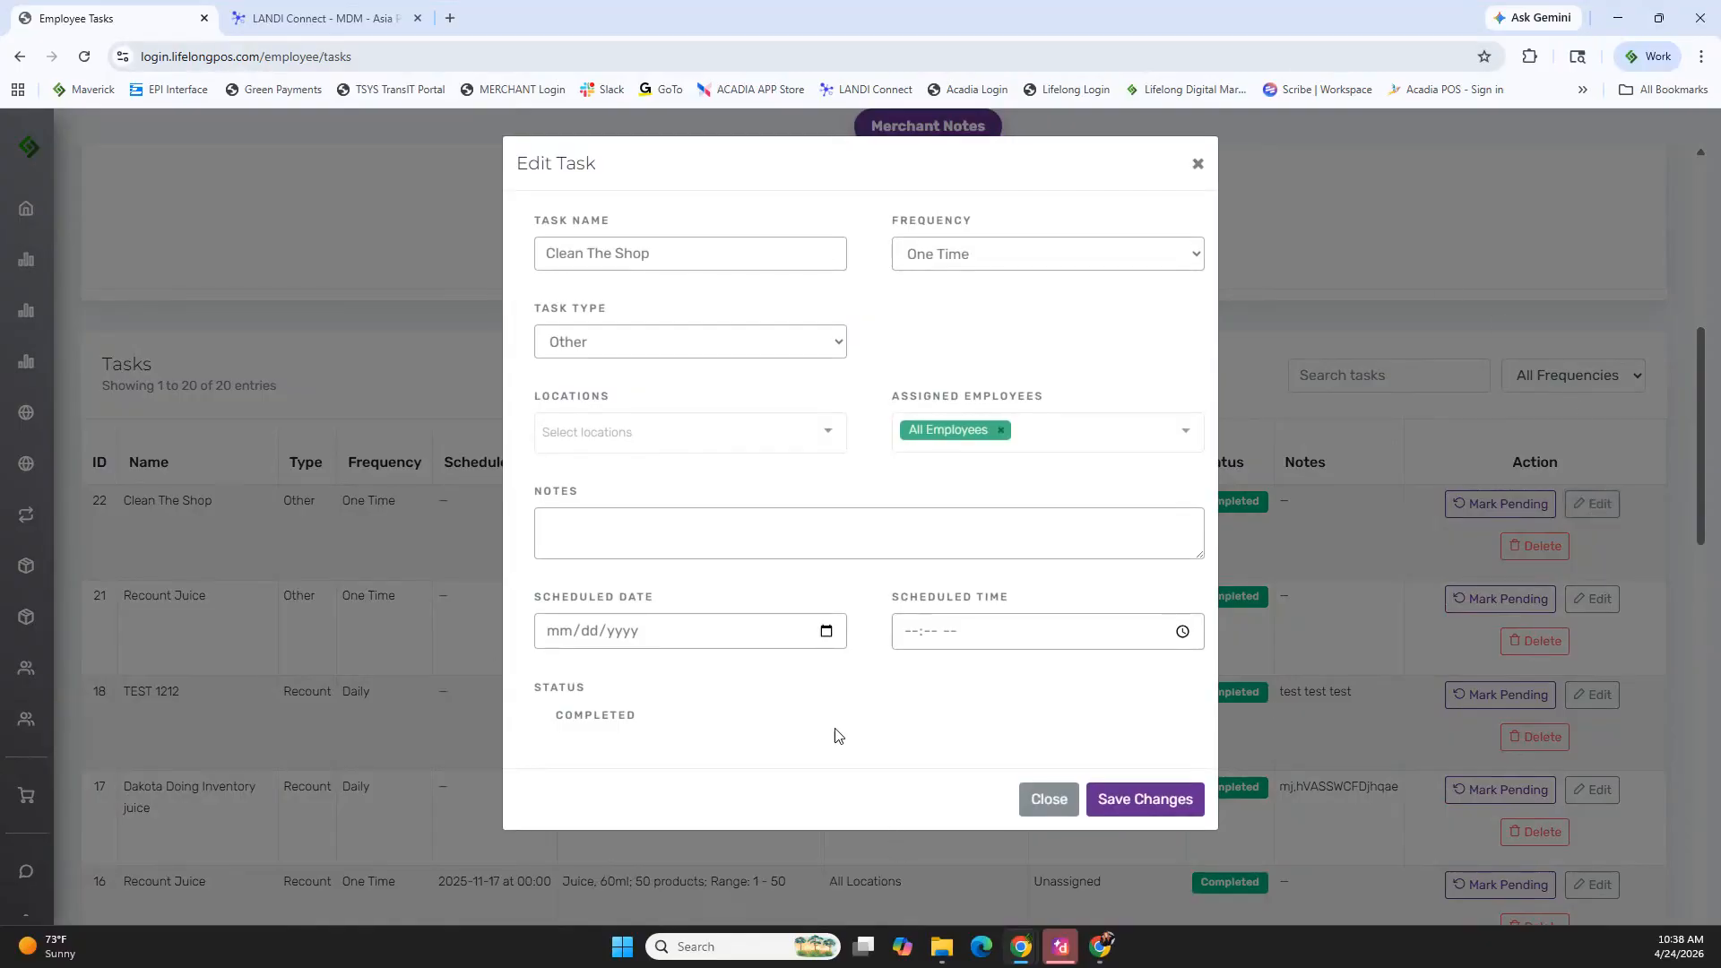
{"action": "left_click", "coordinate": [1075, 267]}
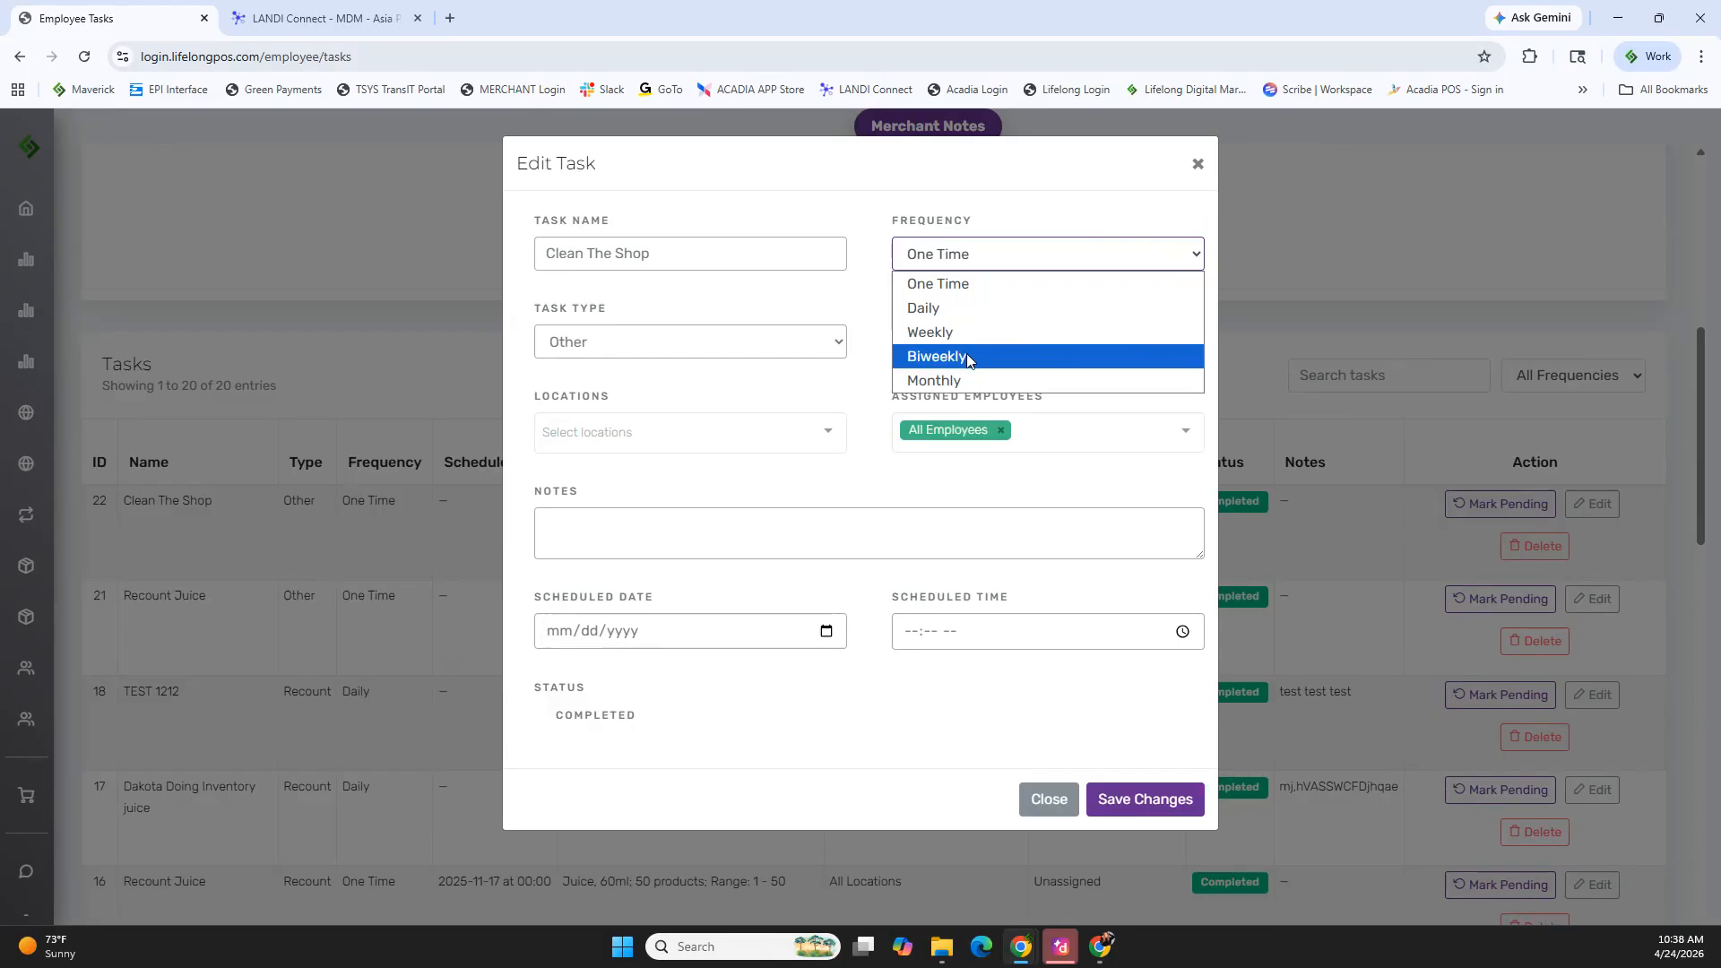
{"action": "left_click", "coordinate": [1051, 388]}
{"action": "left_click", "coordinate": [1163, 798]}
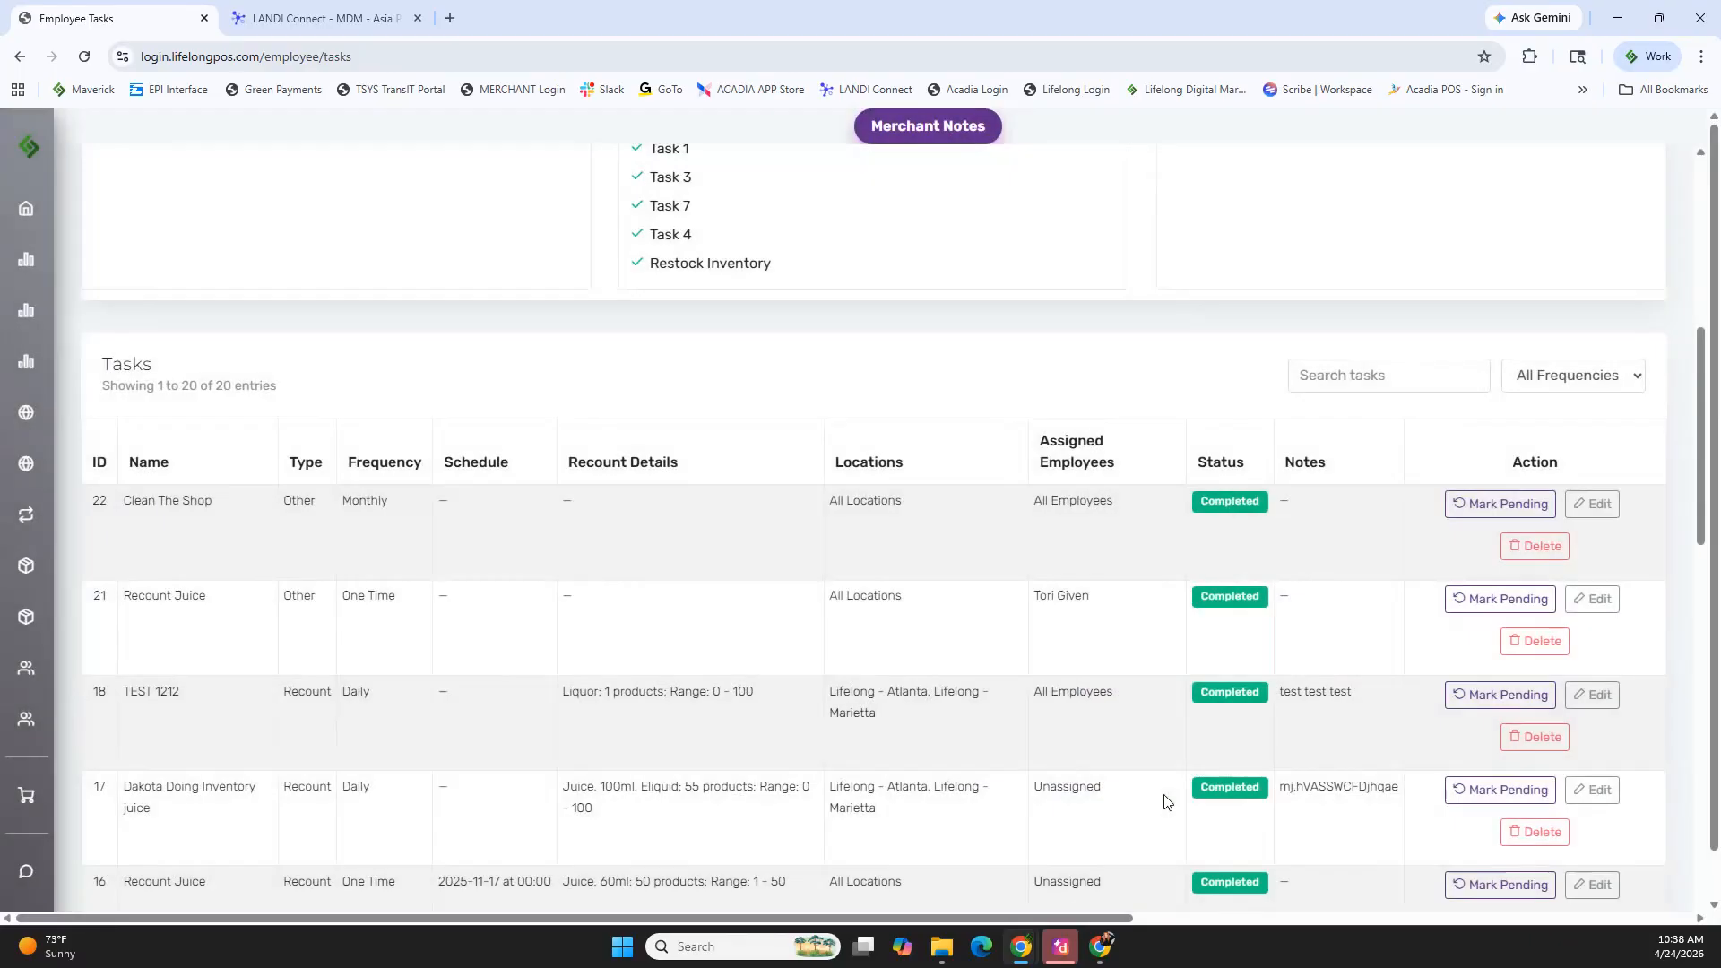
{"action": "scroll", "coordinate": [1028, 596], "scroll_direction": "down", "scroll_amount": 1}
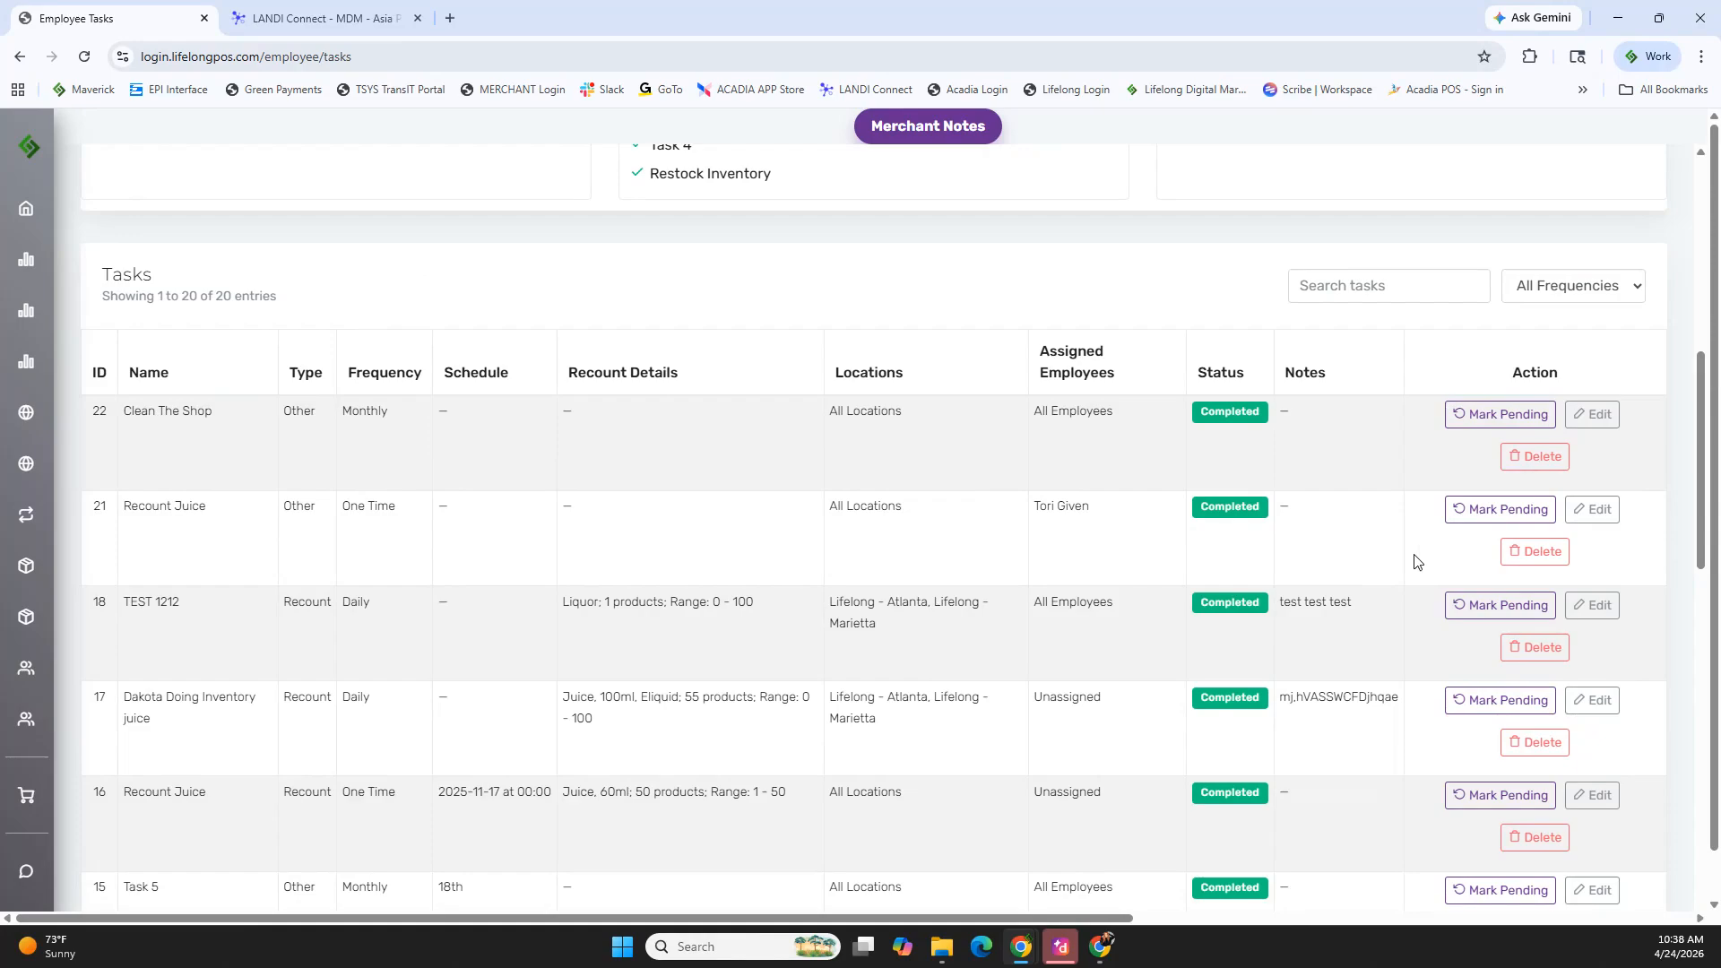
{"action": "left_click", "coordinate": [1499, 413]}
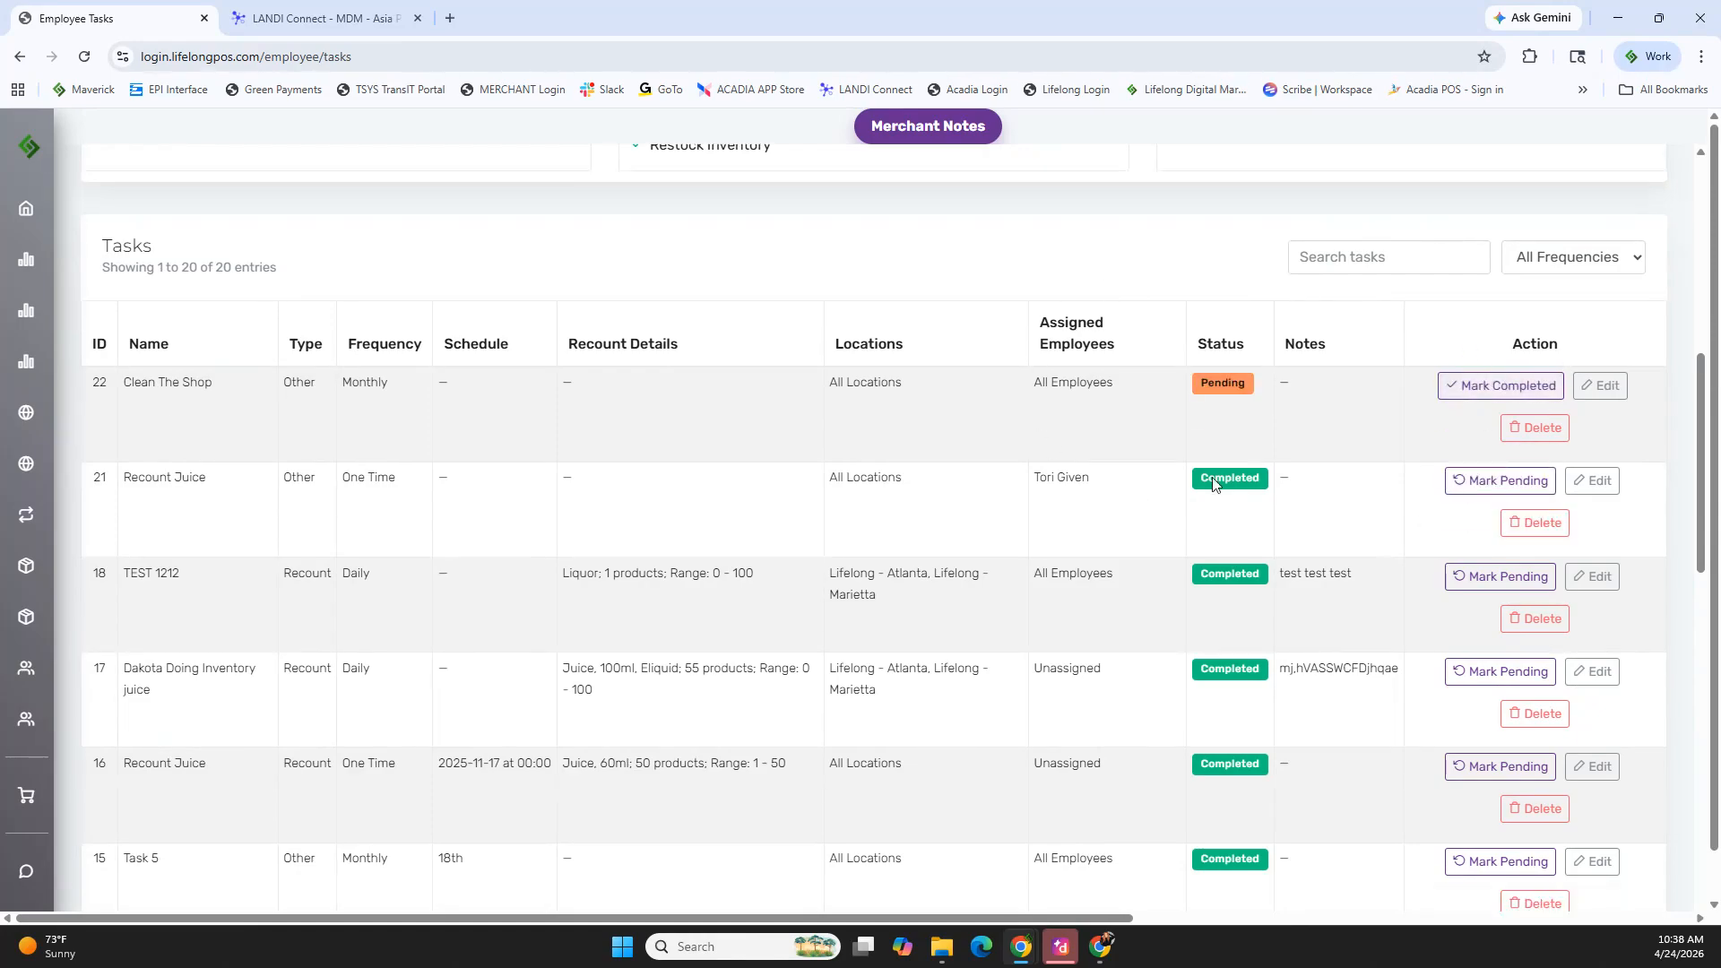
Return to the LANDI Connect remote session, check Clean The Shop on the Tasks screen, and go back to open the point of sale's navigation menu.
{"action": "left_click", "coordinate": [334, 18]}
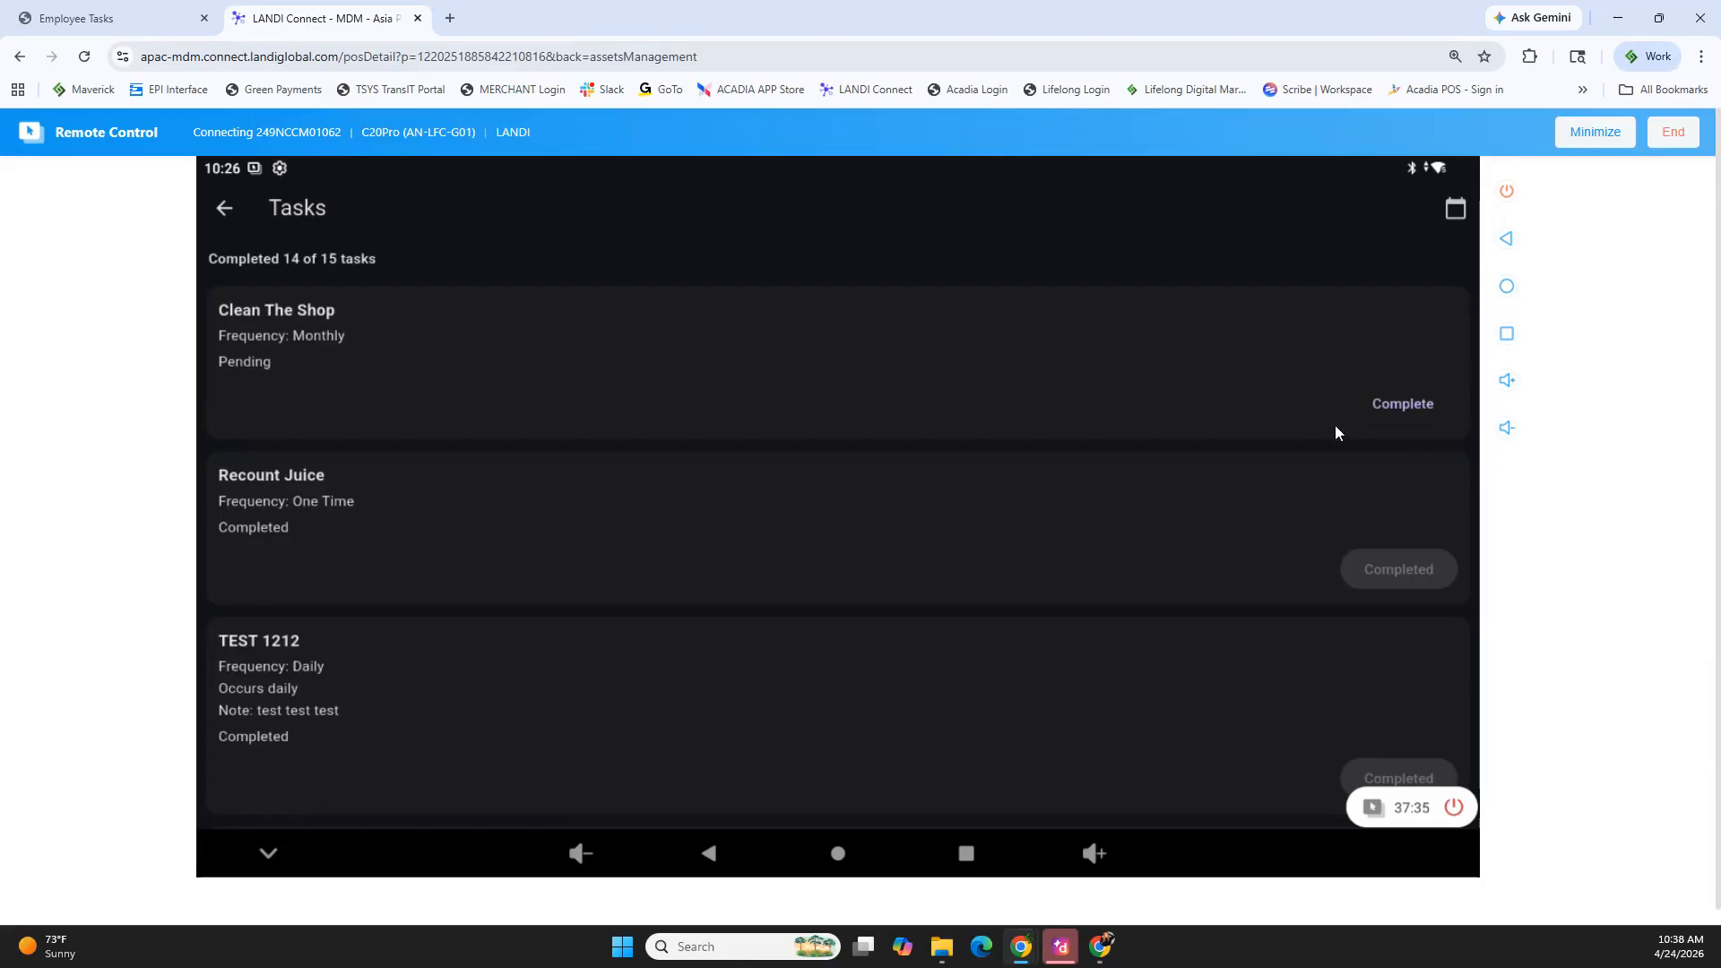
{"action": "left_click", "coordinate": [226, 207]}
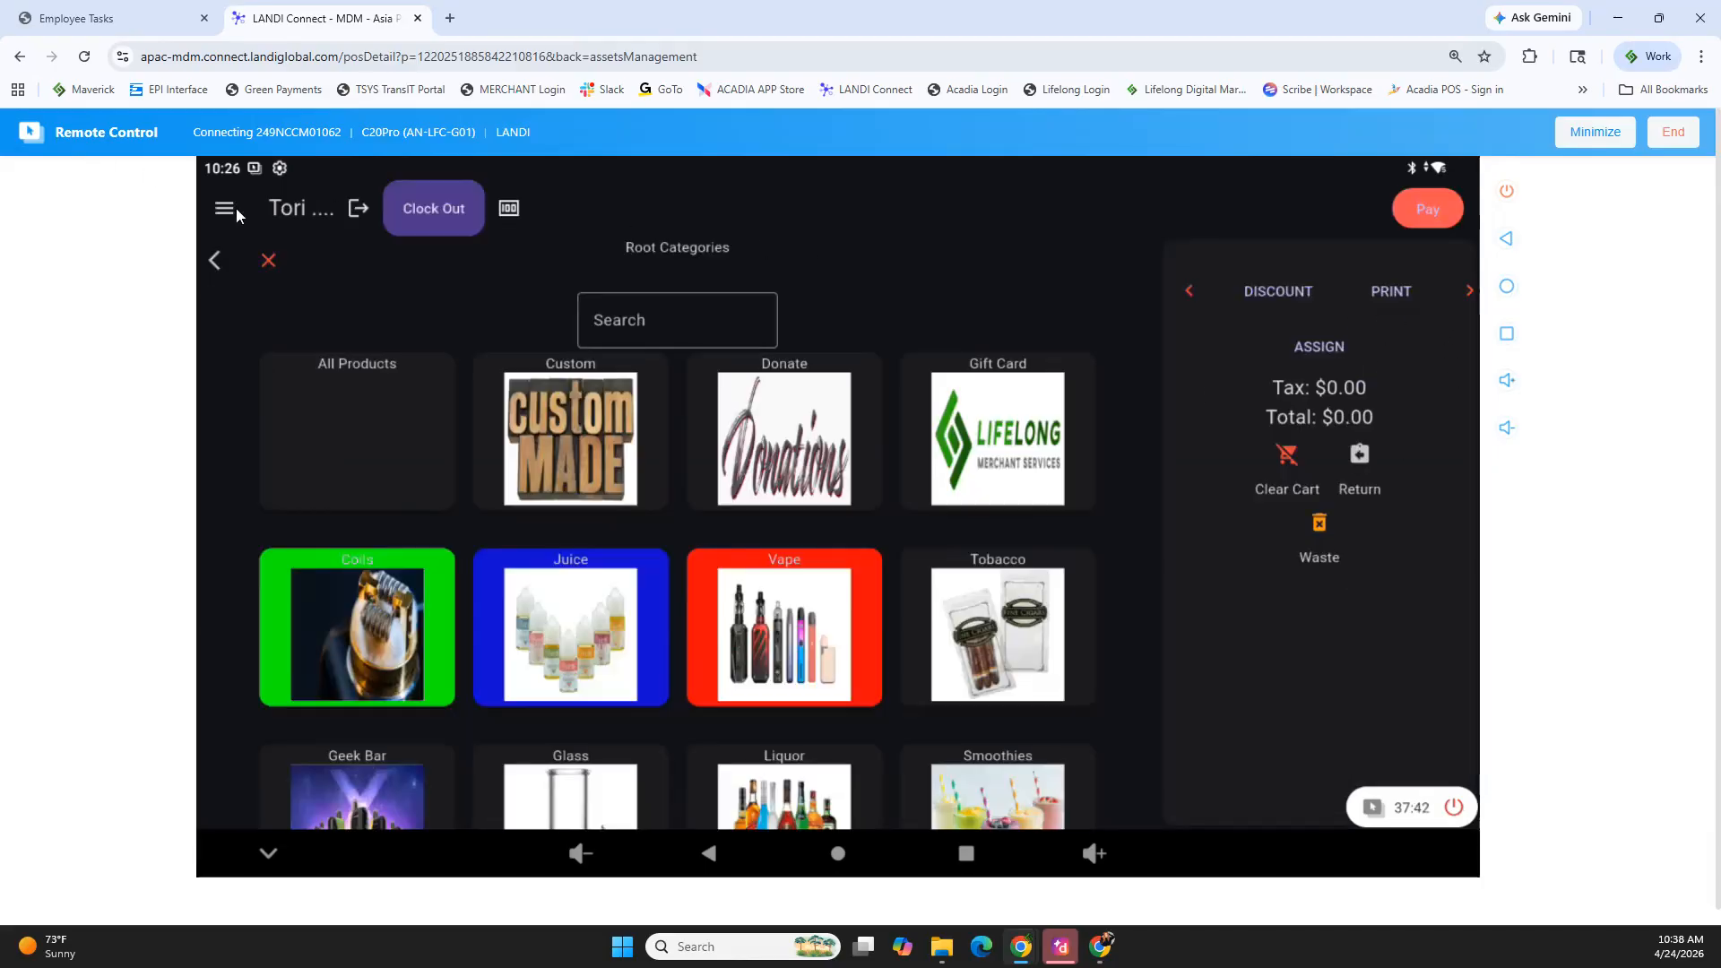
{"action": "left_click", "coordinate": [228, 208]}
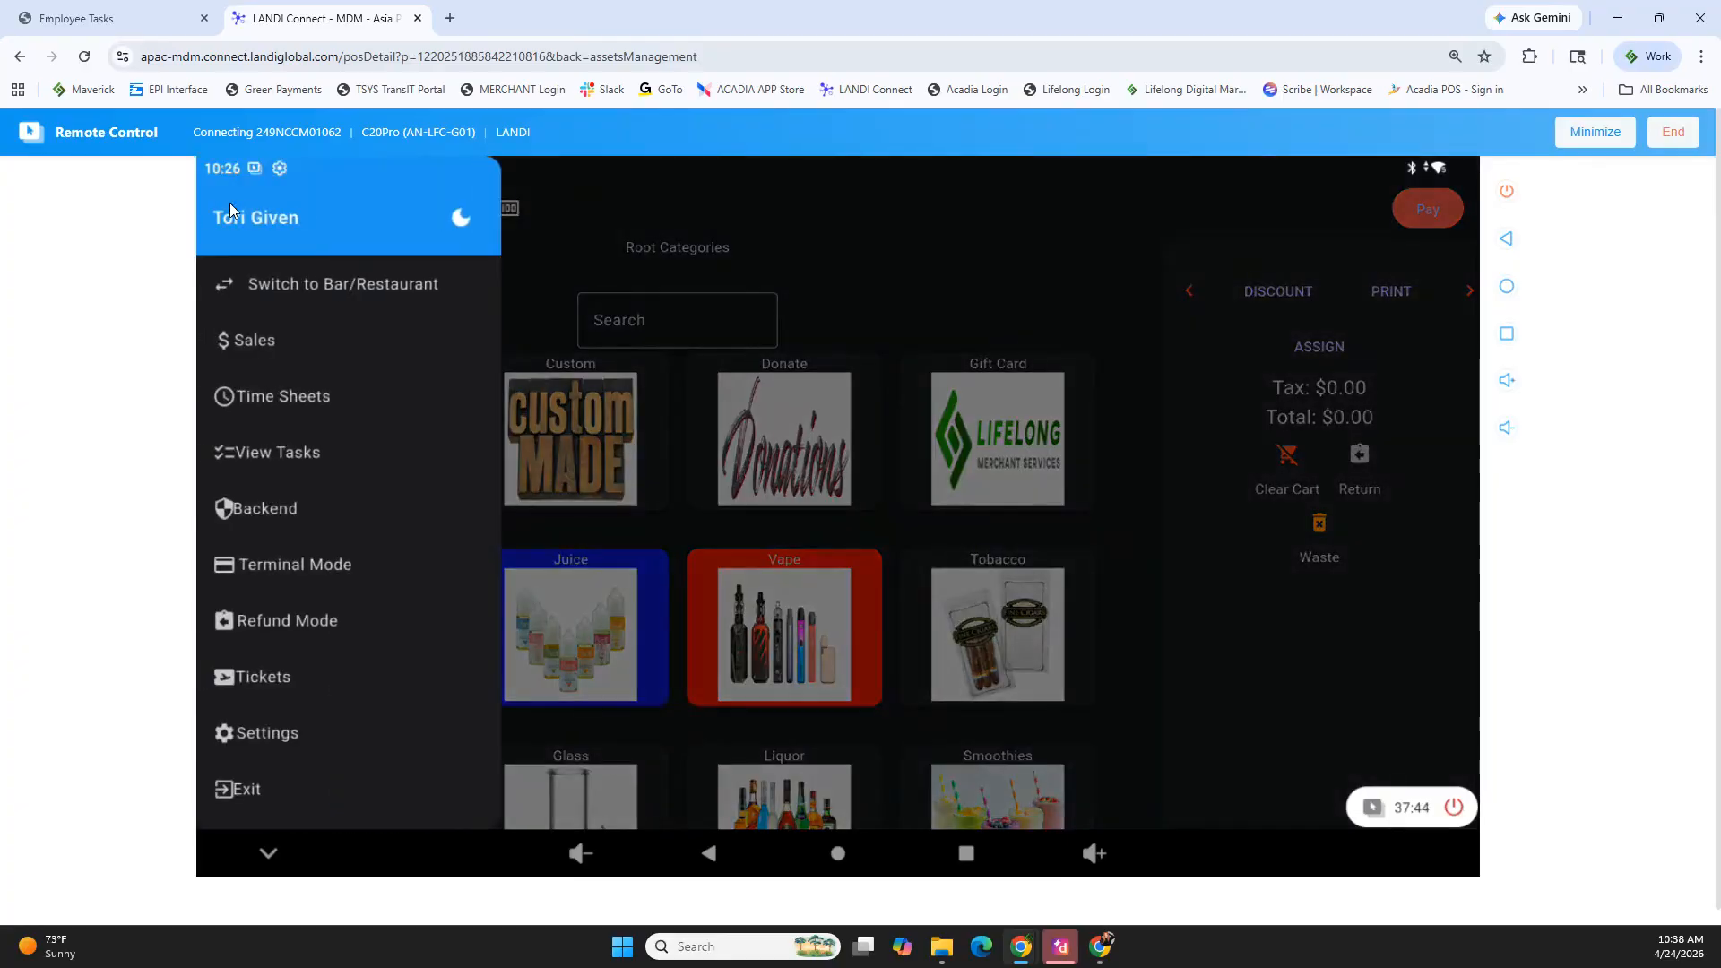